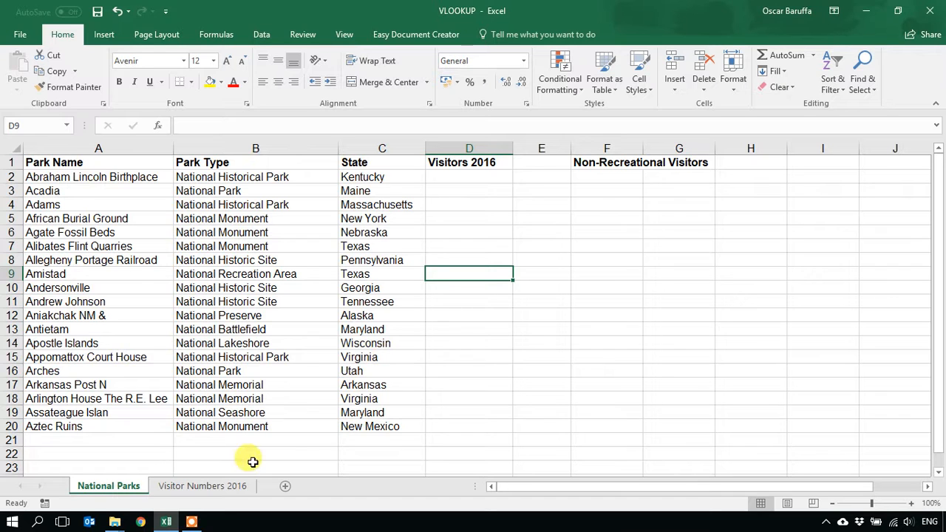
Examine the park list with its empty Visitors 2016 column and the total visitor figures on the Visitor Numbers 2016 sheet
click(78, 178)
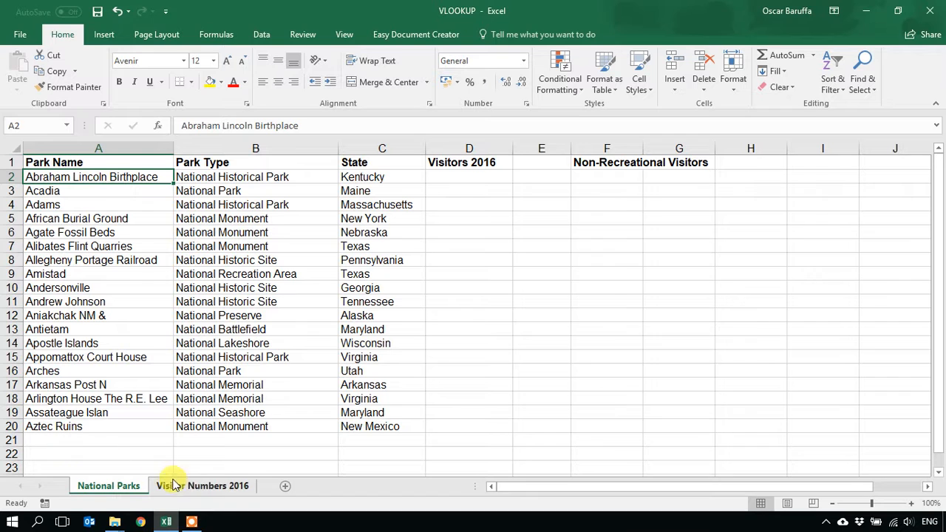
click(449, 202)
click(449, 274)
click(198, 489)
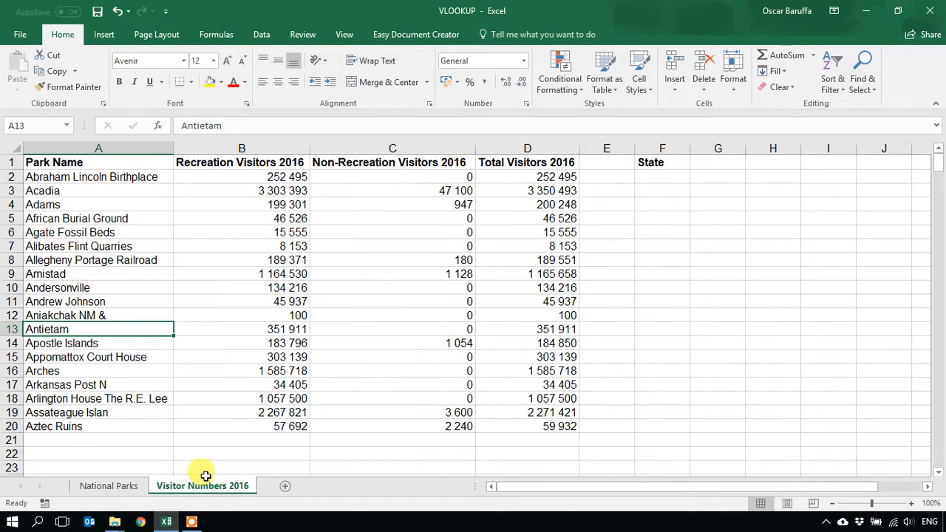
click(552, 177)
click(554, 218)
click(553, 261)
click(553, 301)
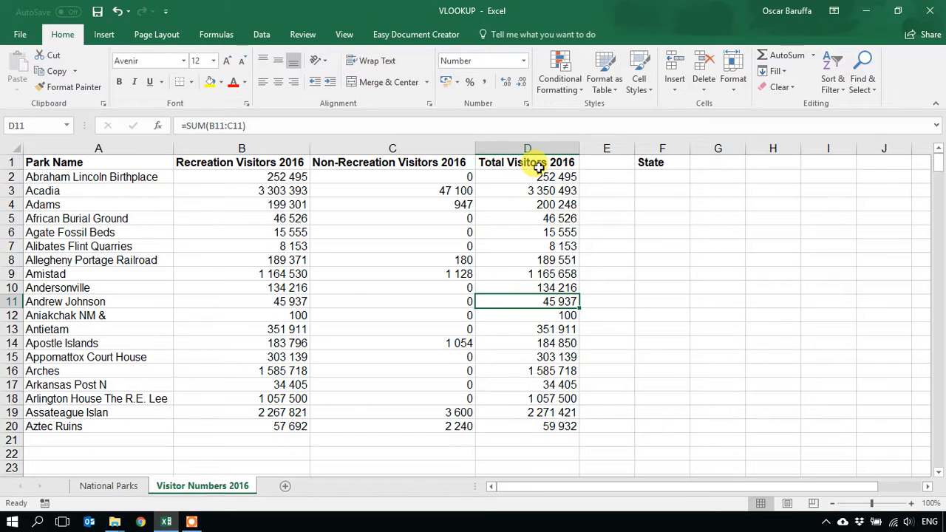
click(128, 487)
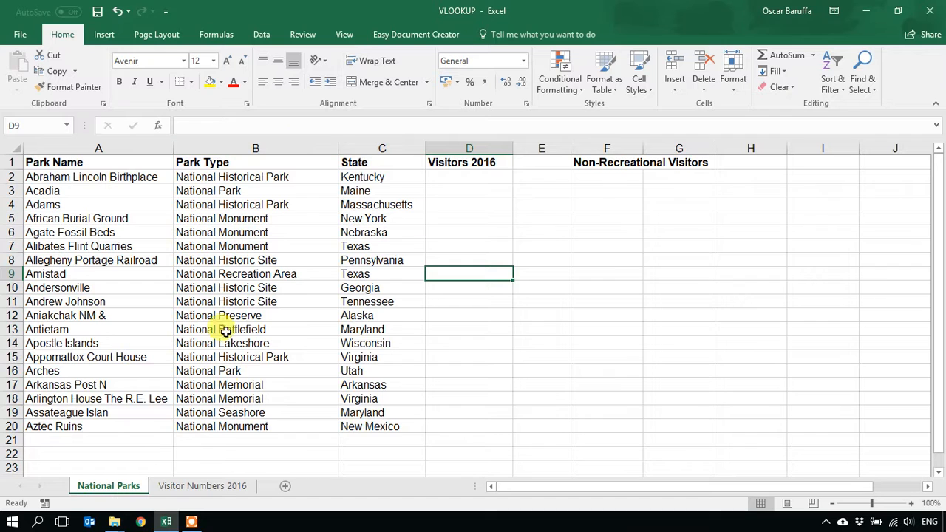
click(214, 486)
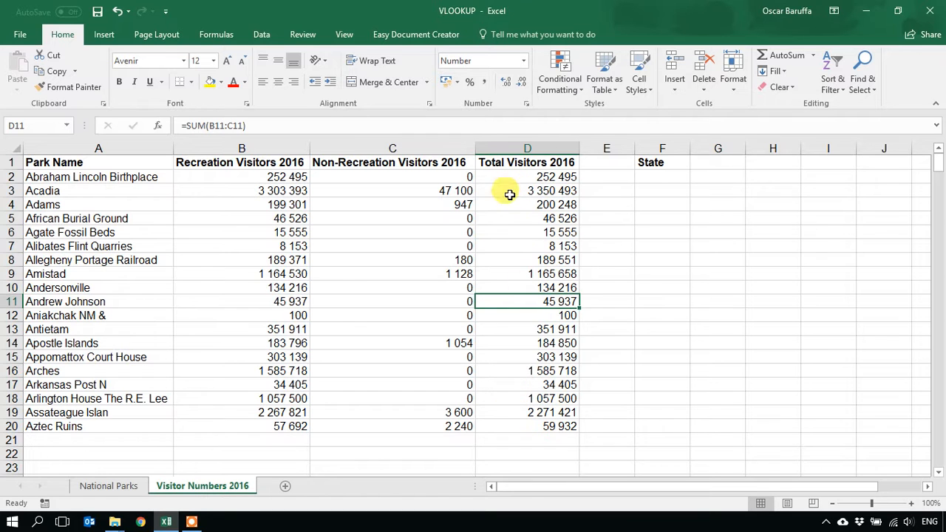
Compare the Park Name columns of the National Parks and Visitor Numbers 2016 sheets as the shared lookup key
click(109, 488)
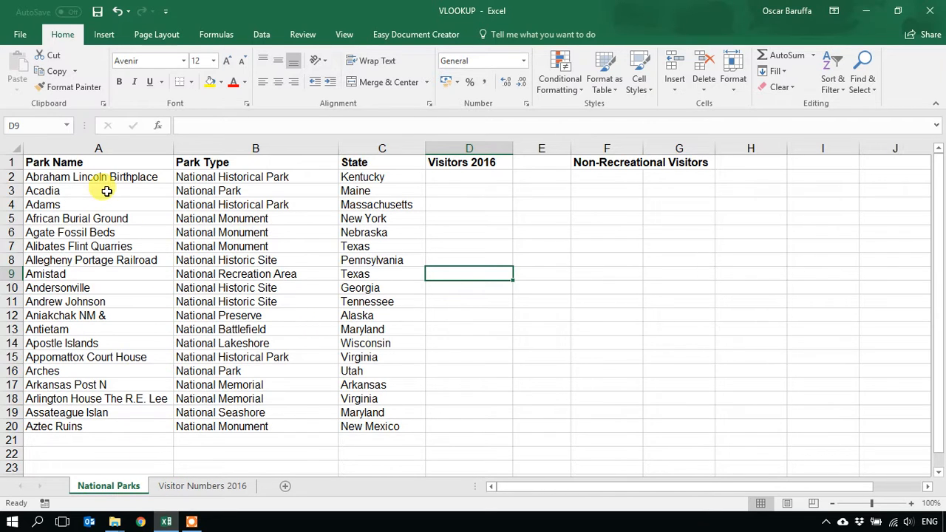
click(106, 145)
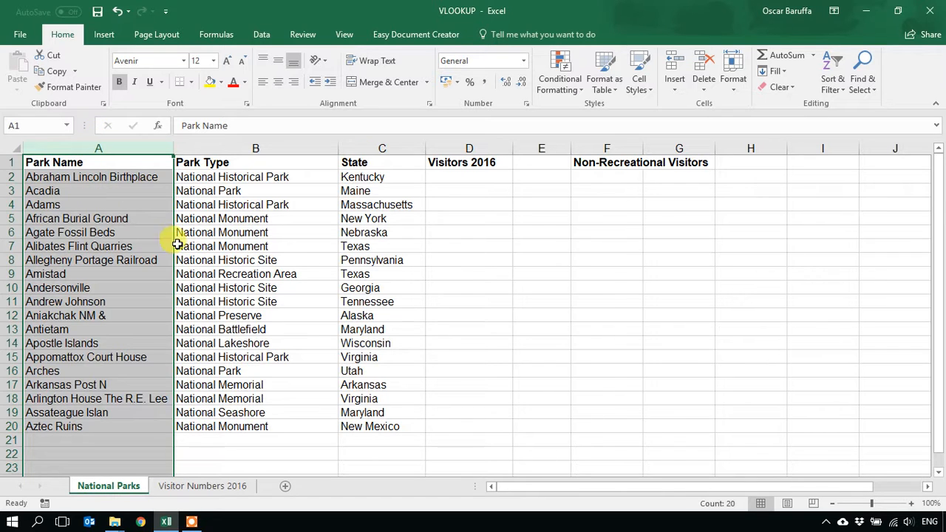
click(210, 491)
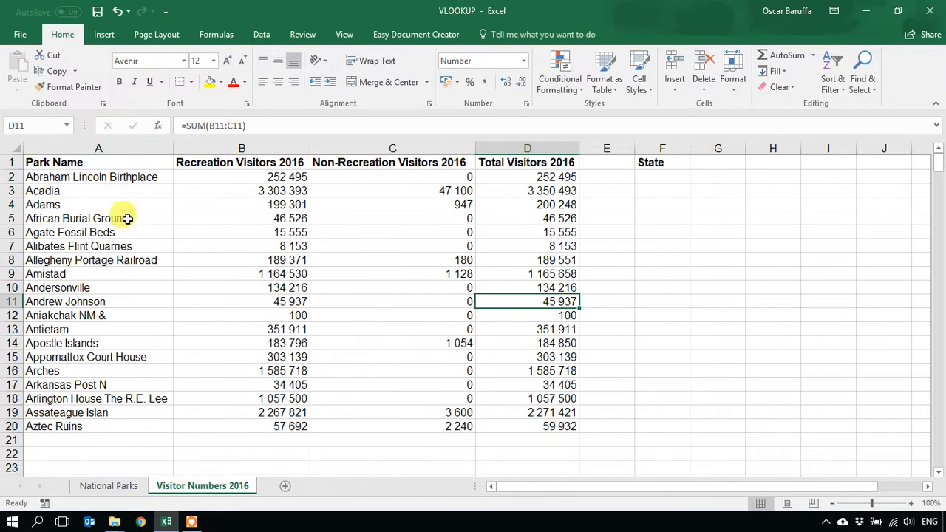
click(122, 147)
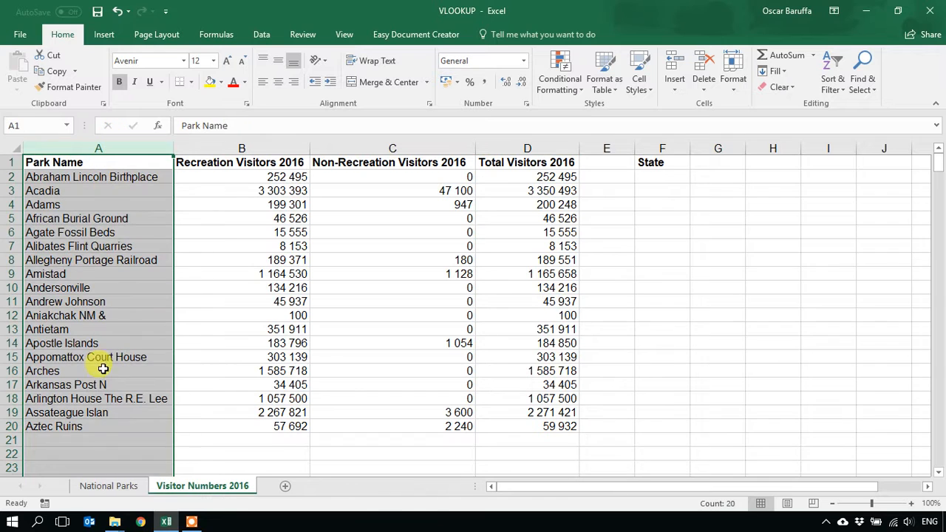
click(102, 427)
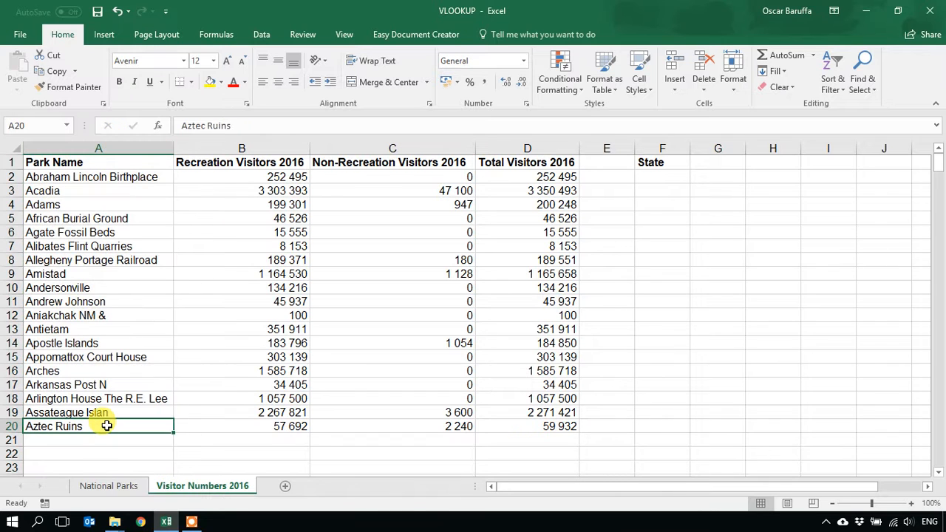
click(103, 487)
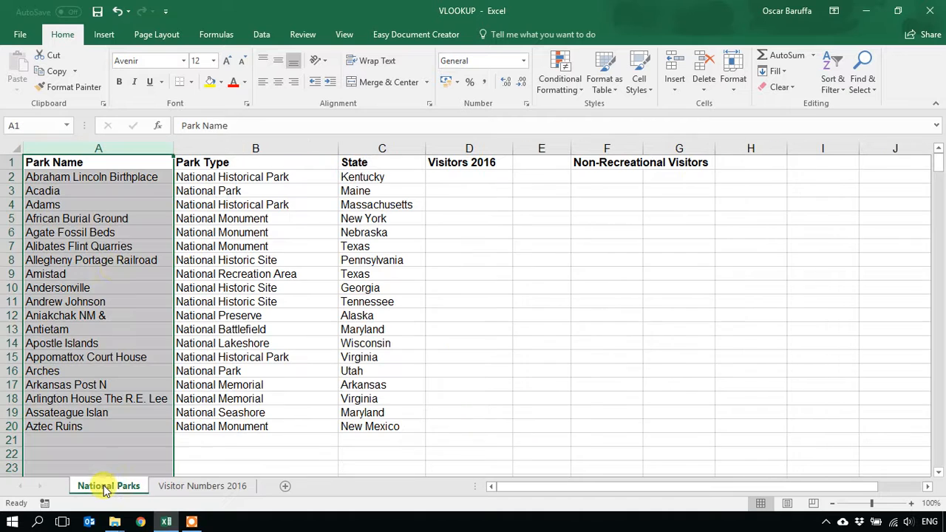
click(106, 232)
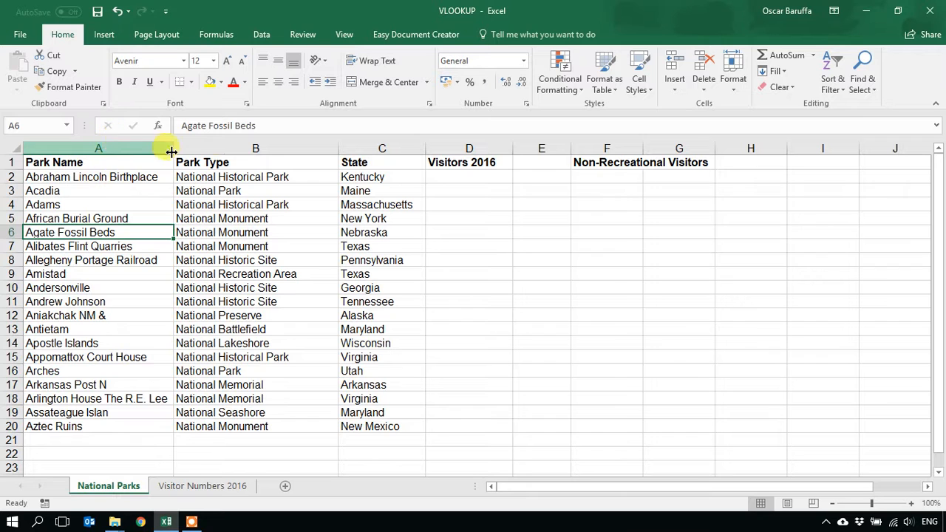
click(107, 149)
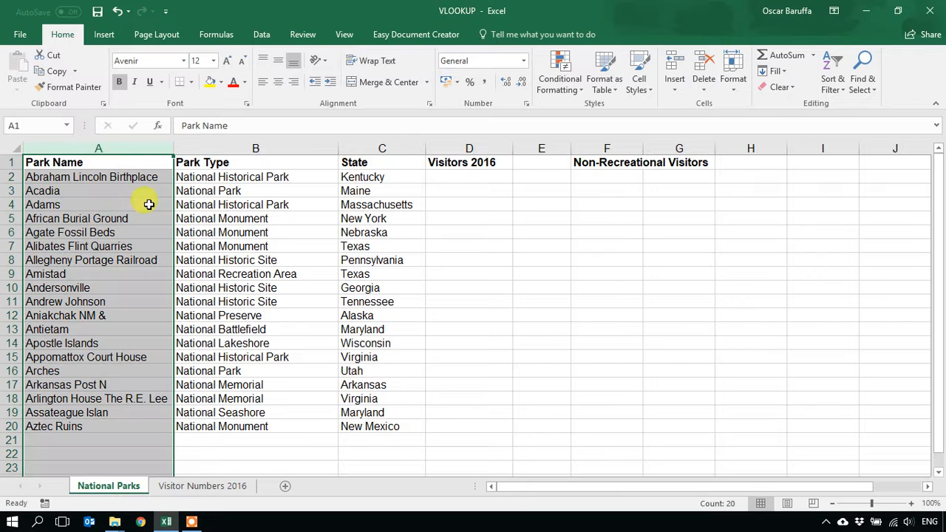
click(189, 485)
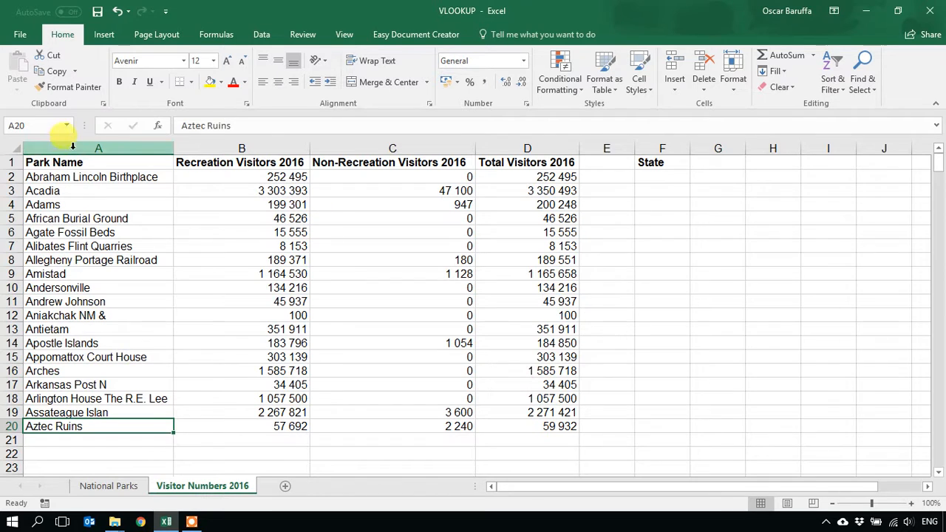
click(609, 140)
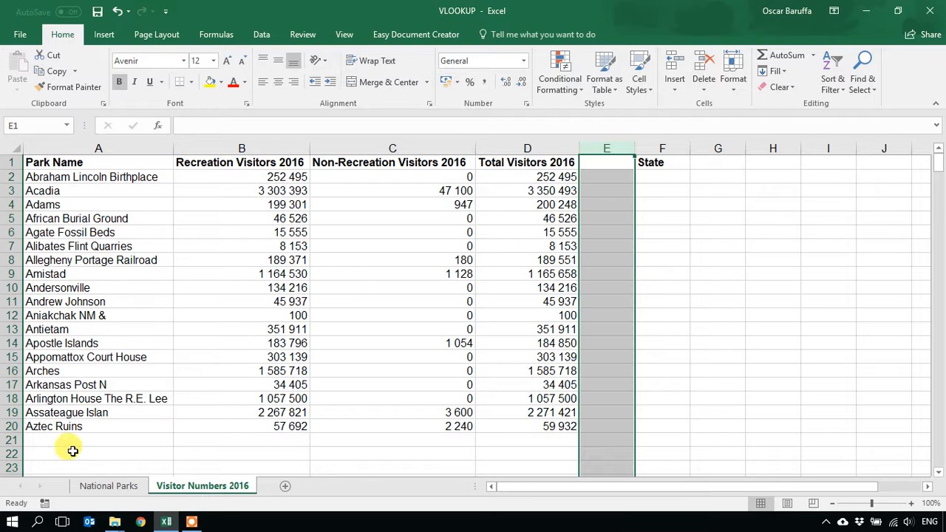
Start a VLOOKUP formula in cell D2 of the National Parks sheet with A2 as the lookup value
click(108, 487)
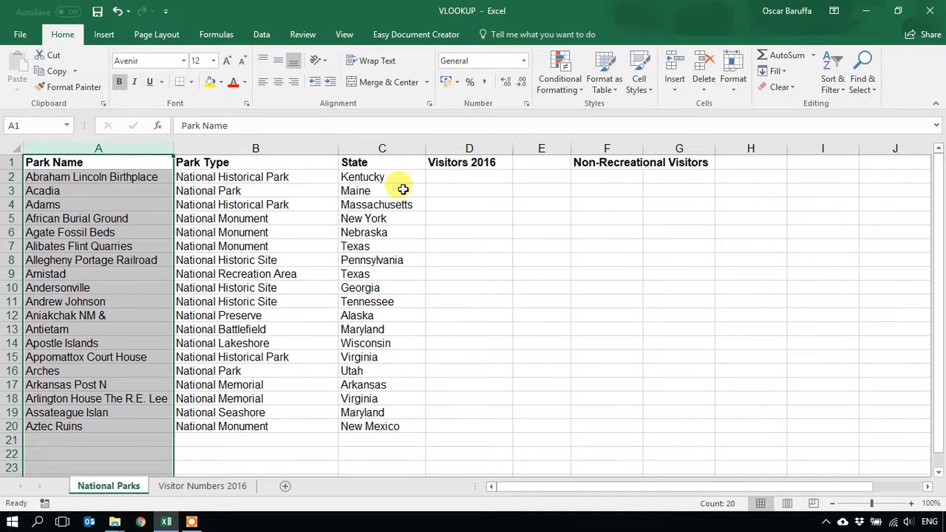
click(447, 175)
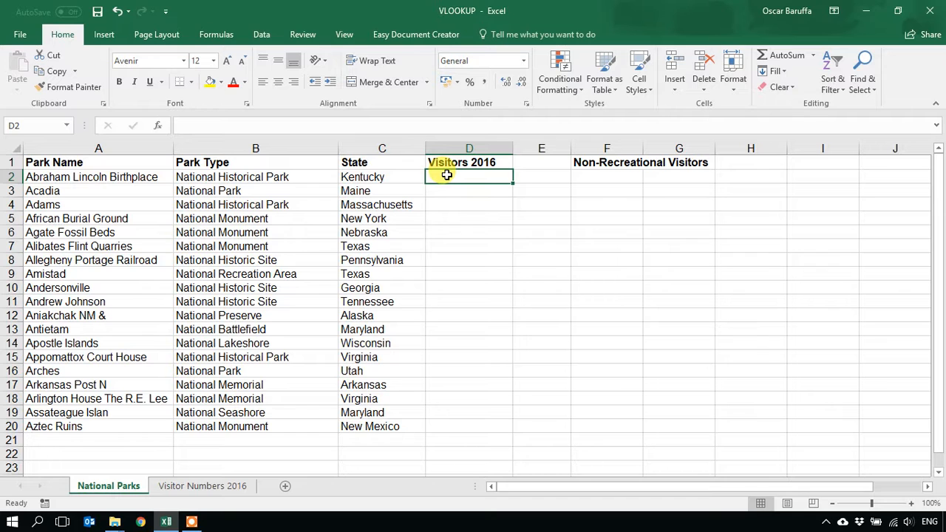
text(=)
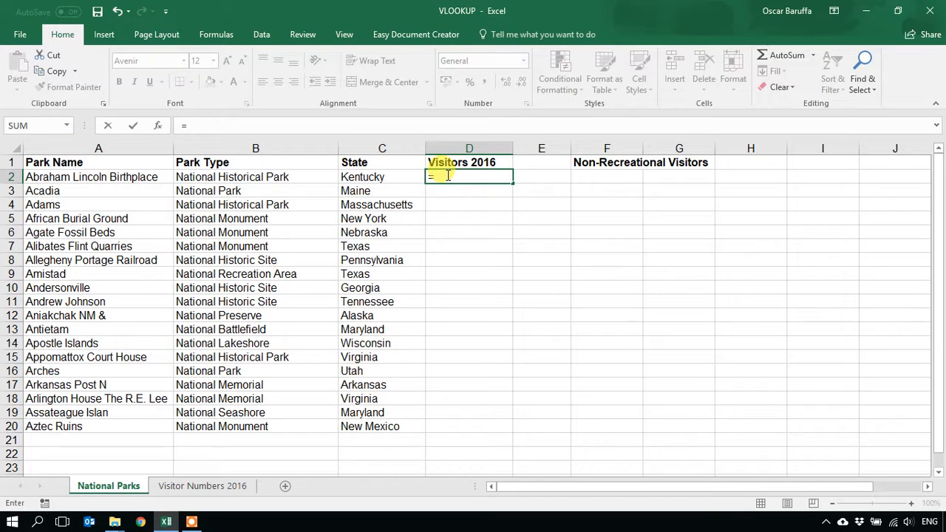
text(vll)
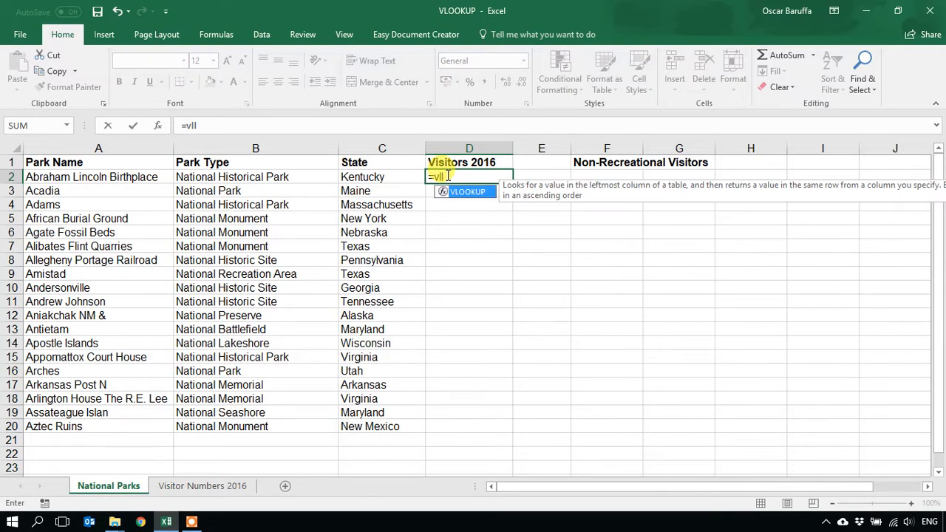
key(BackSpace)
text(oo)
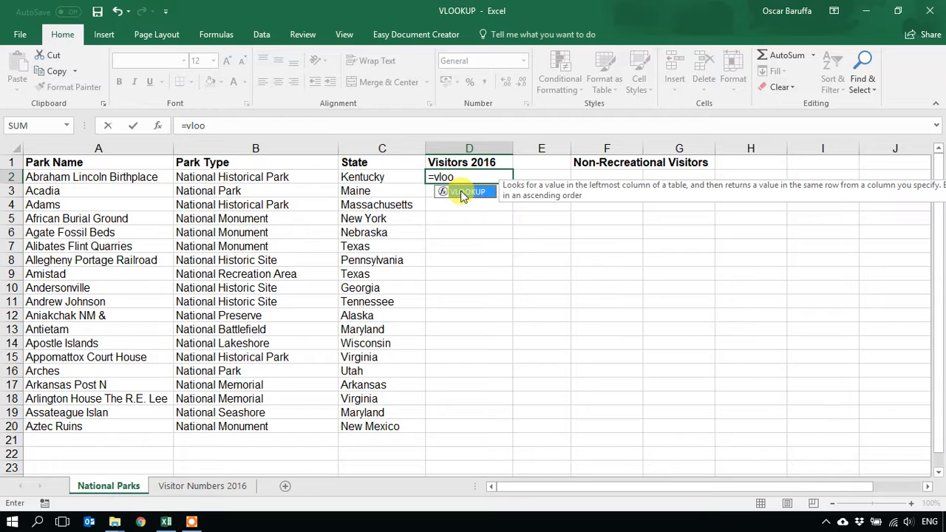
double_click(463, 193)
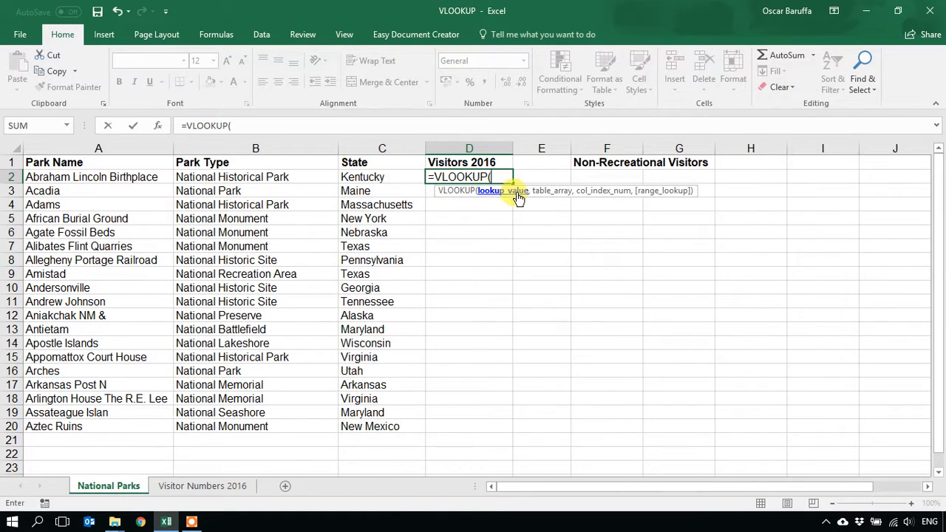
click(100, 179)
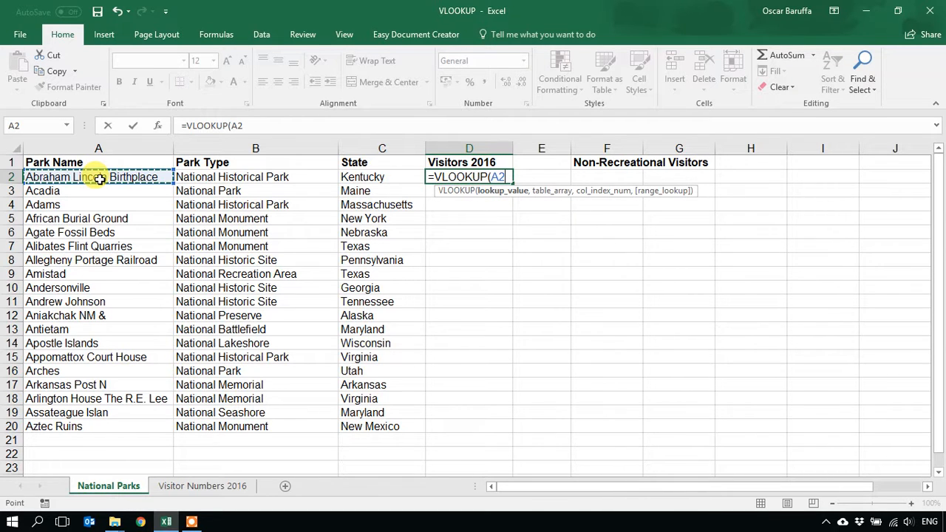
text(,)
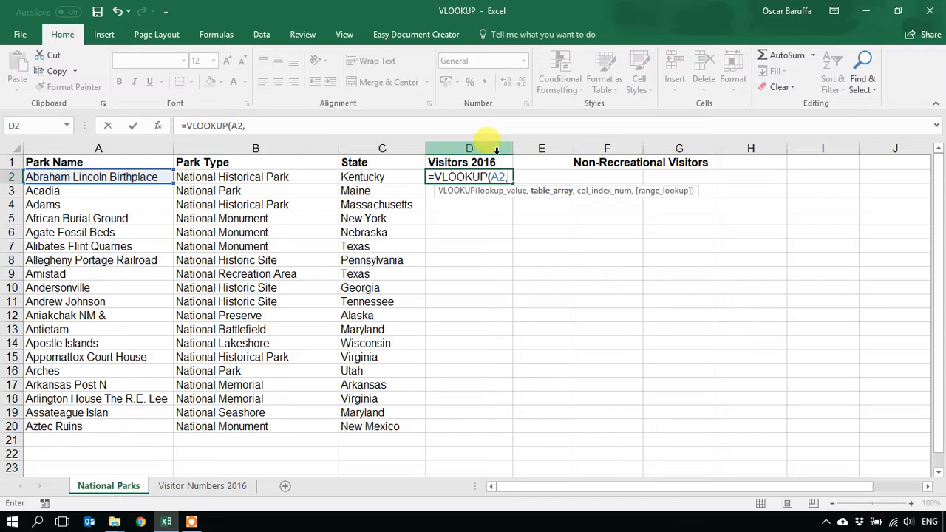
Set the VLOOKUP table array to the range A1:D20 on the Visitor Numbers 2016 sheet
click(187, 490)
drag(79, 164, 525, 424)
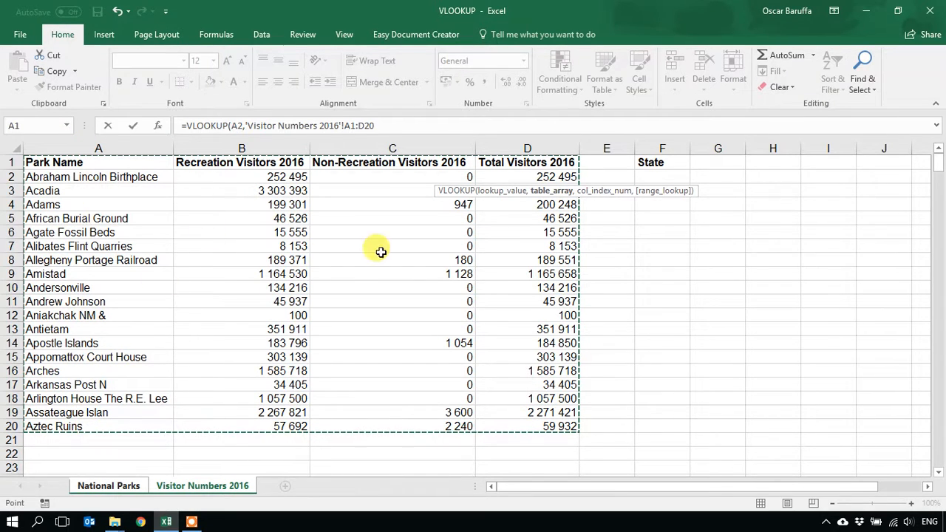
click(389, 126)
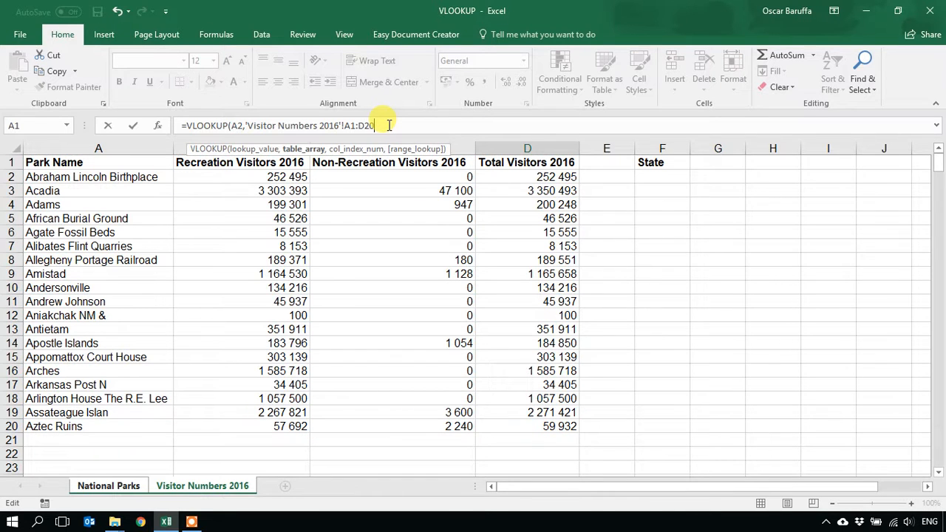
text(,)
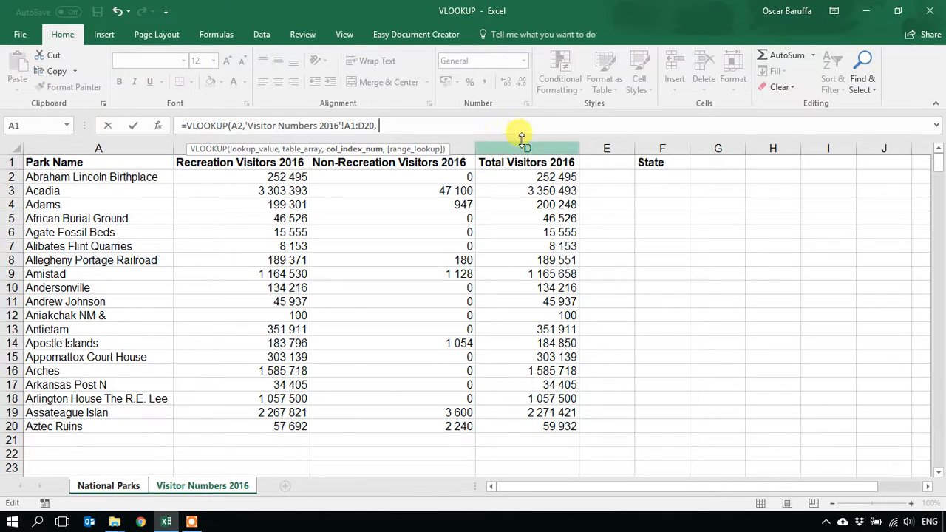
Set the VLOOKUP column index number to 4 and the range lookup to FALSE for an exact match
text(4)
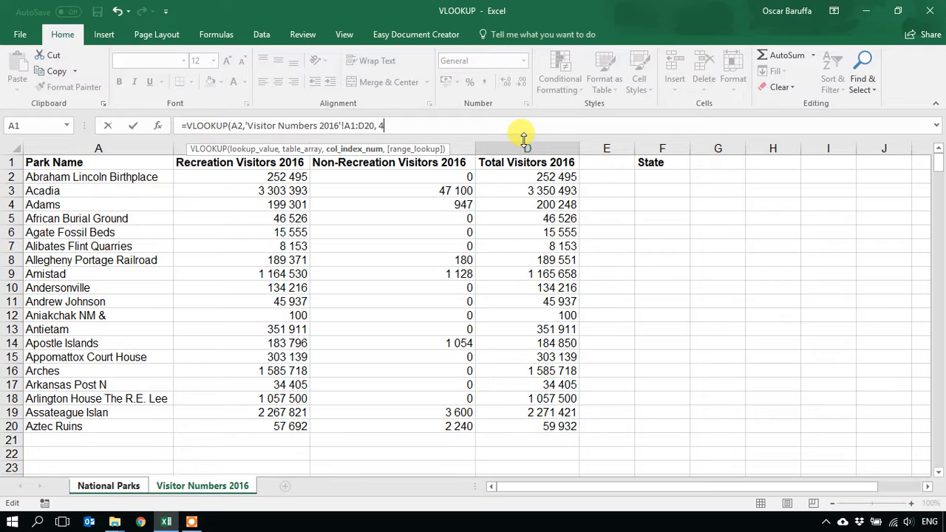
text(,)
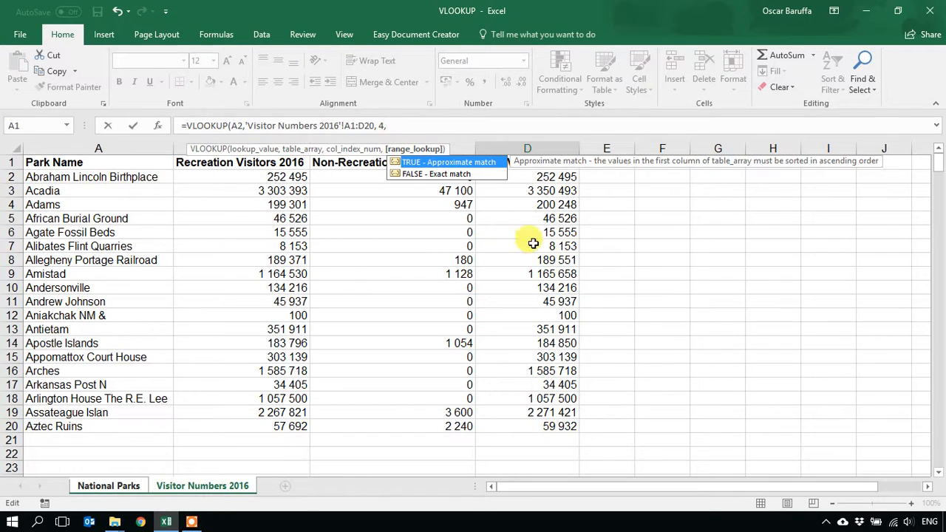
click(425, 177)
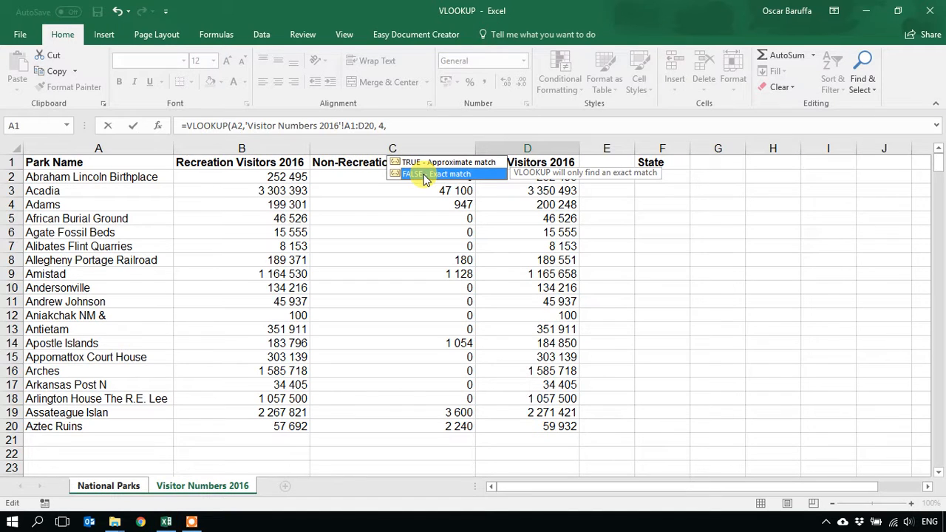
double_click(425, 176)
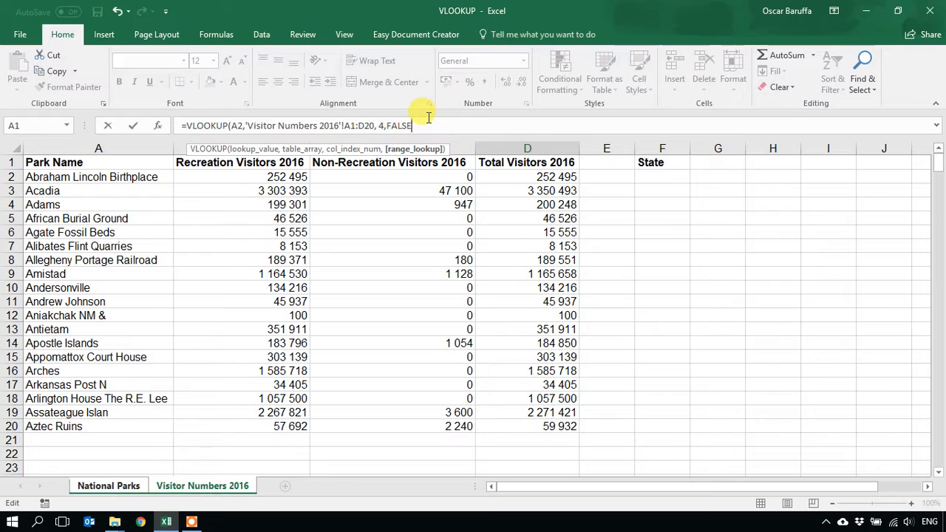
Replace the FALSE range lookup argument with 0 and close the VLOOKUP formula's parenthesis
key(BackSpace)
key(BackSpace)
key(BackSpace)
text(0)
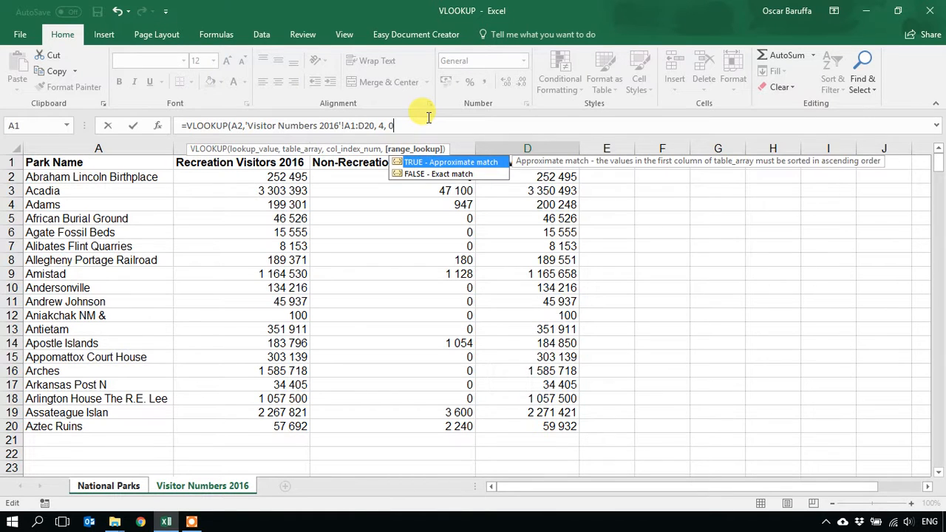
text())
click(390, 126)
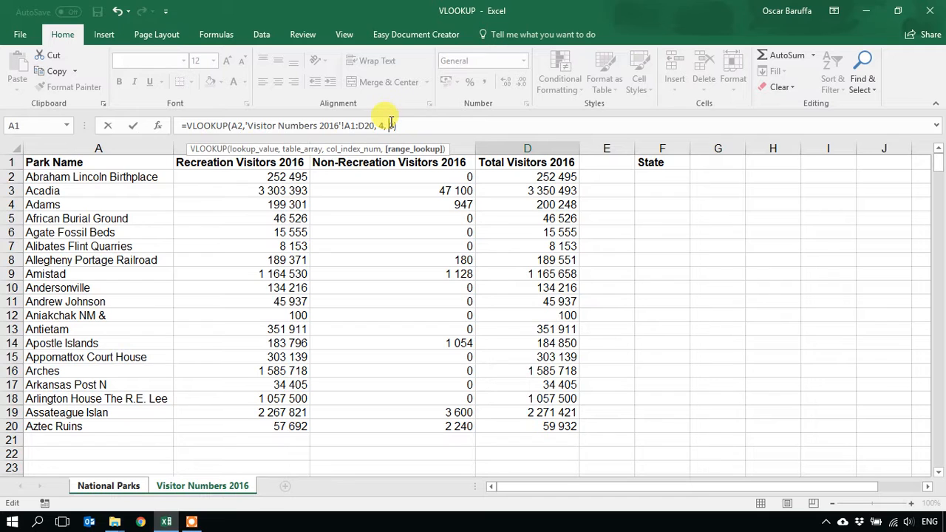
click(394, 126)
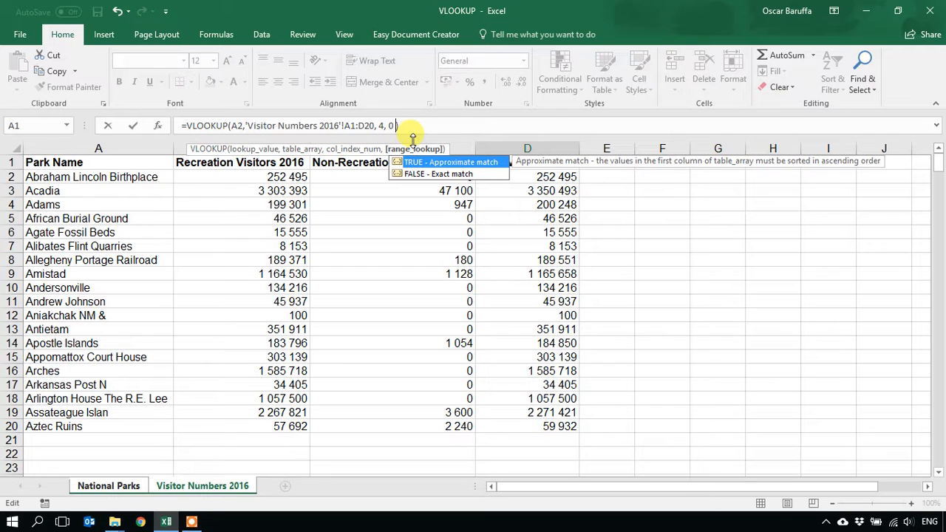
click(407, 119)
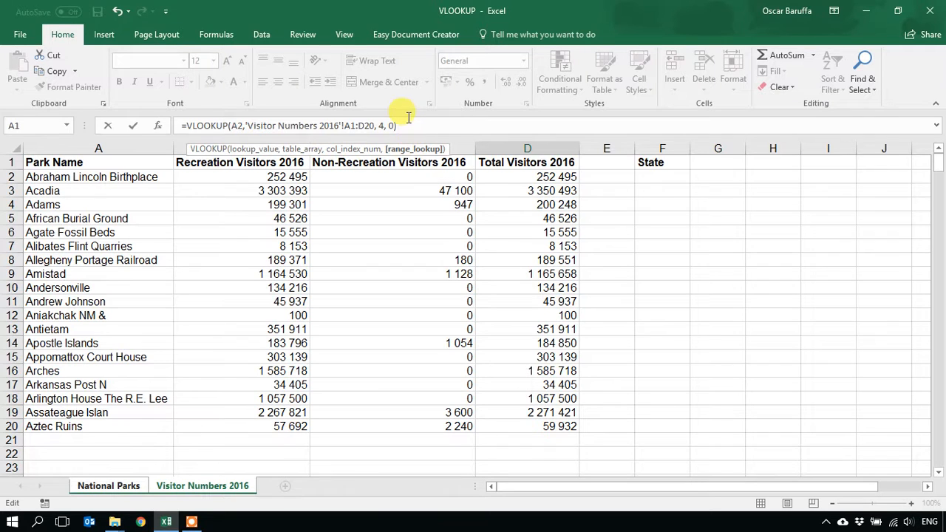
click(392, 126)
text())
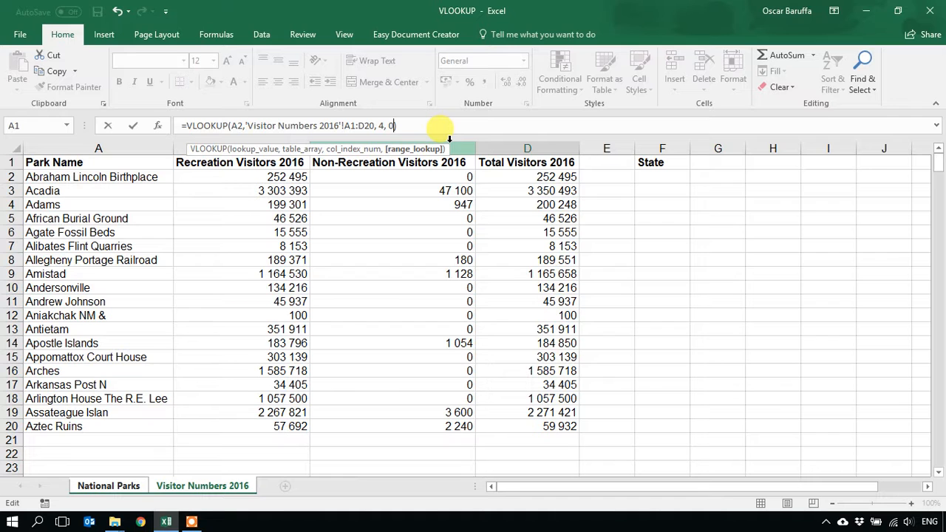
Enter the VLOOKUP formula in D2 and fill it down the Visitors 2016 column to D20
click(424, 124)
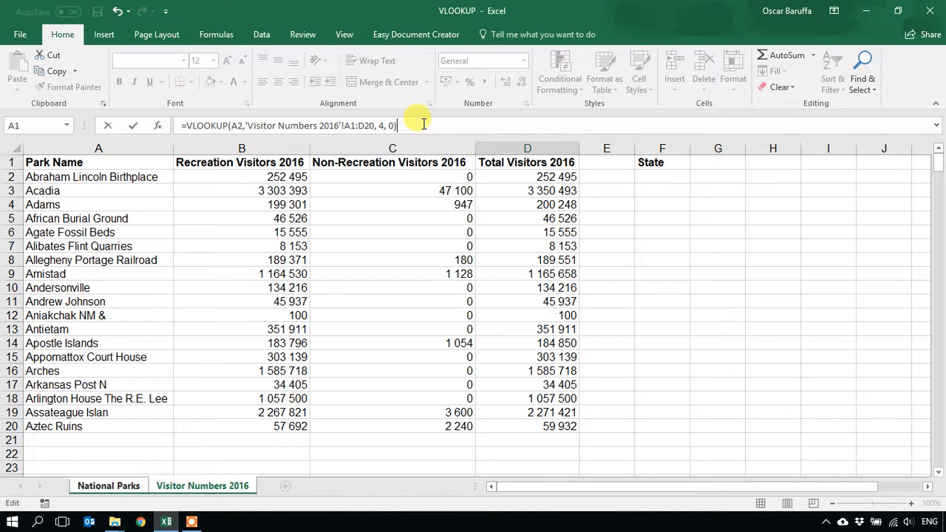
key(Return)
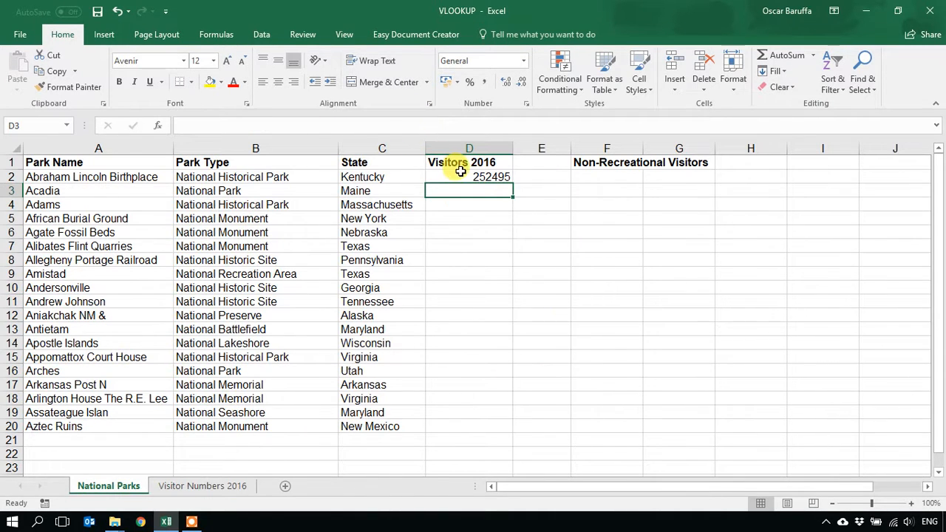
click(488, 179)
double_click(512, 183)
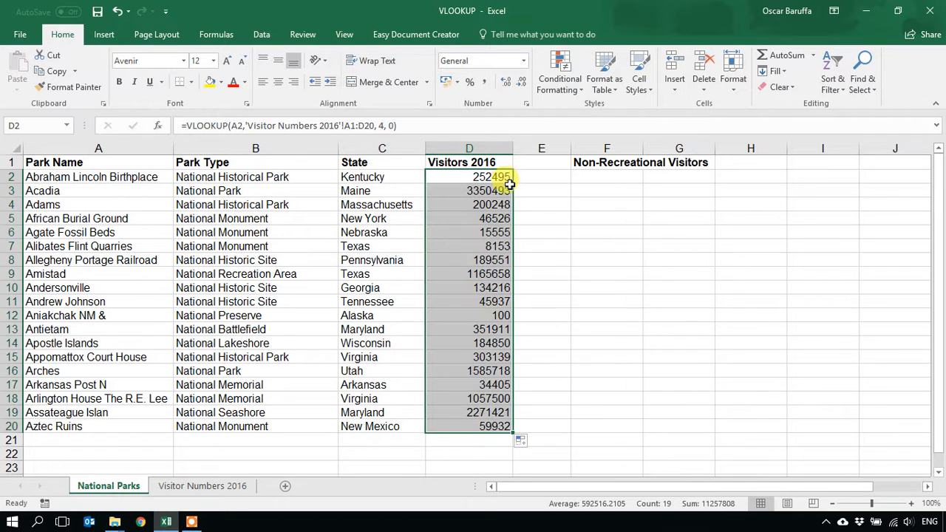
Compare the filled Visitors 2016 values with the Total Visitors 2016 column on the Visitor Numbers 2016 sheet
click(173, 487)
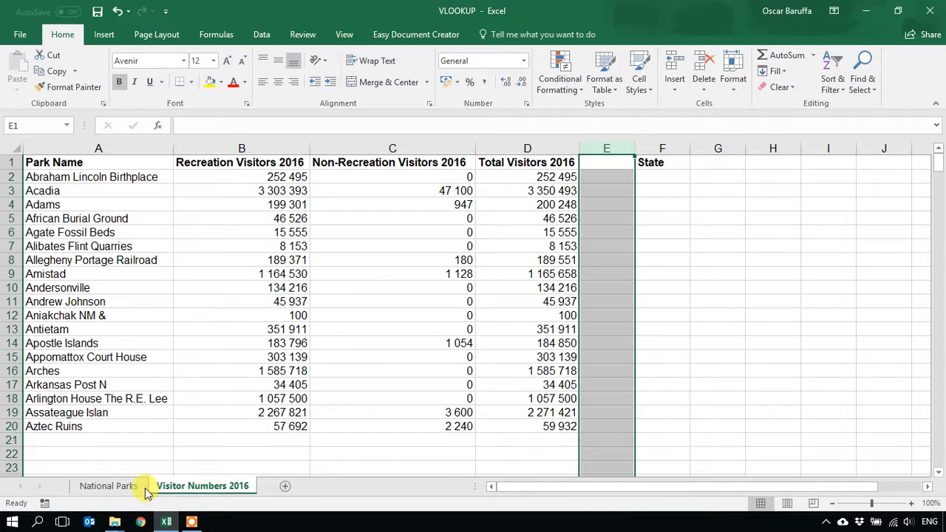
key(ctrl+Page_Up)
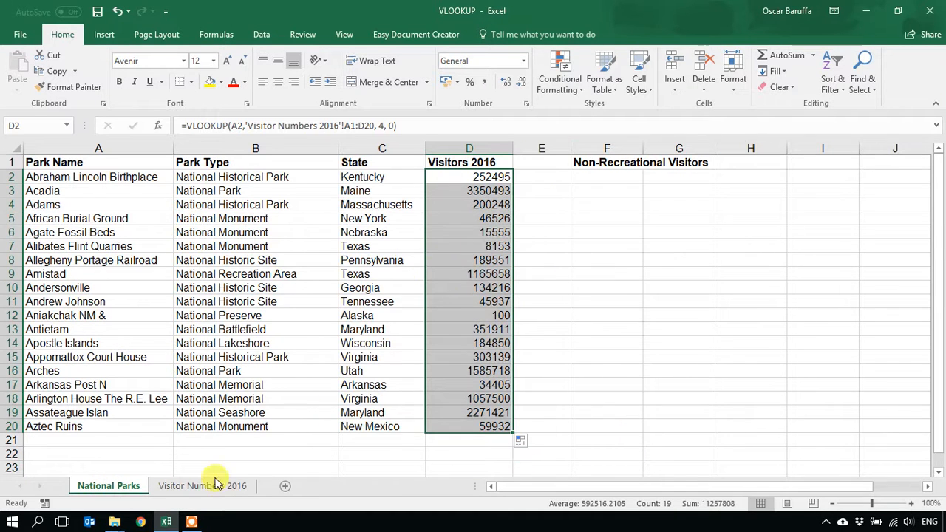
click(210, 485)
click(126, 486)
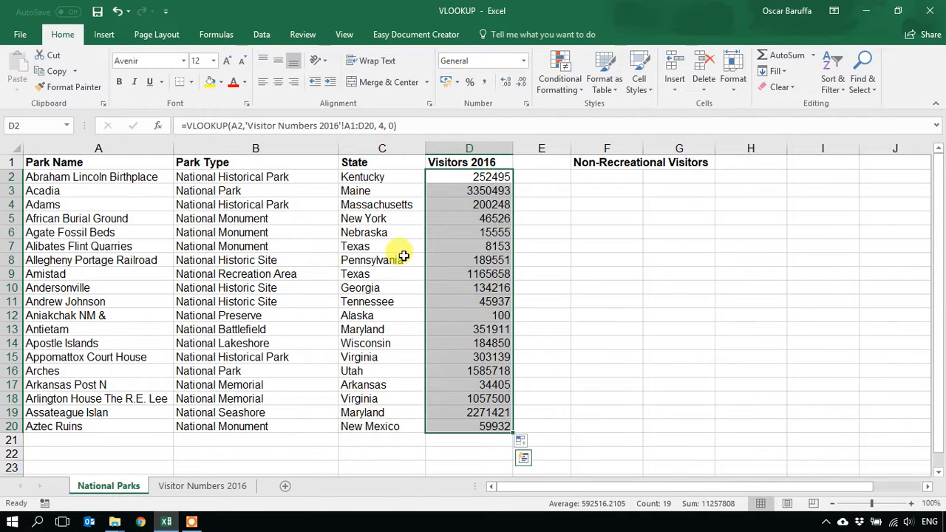
click(537, 202)
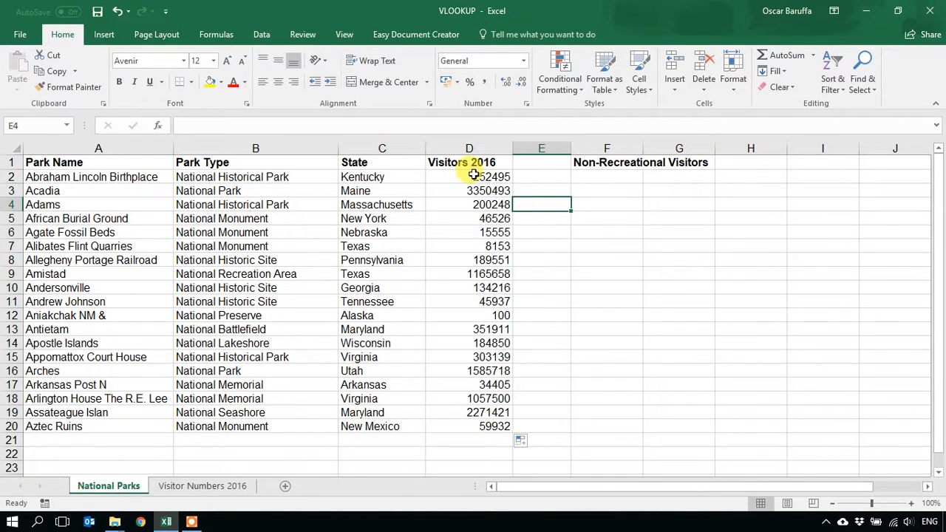
Review the table array in D2's formula against the data range on the Visitor Numbers 2016 sheet
click(474, 175)
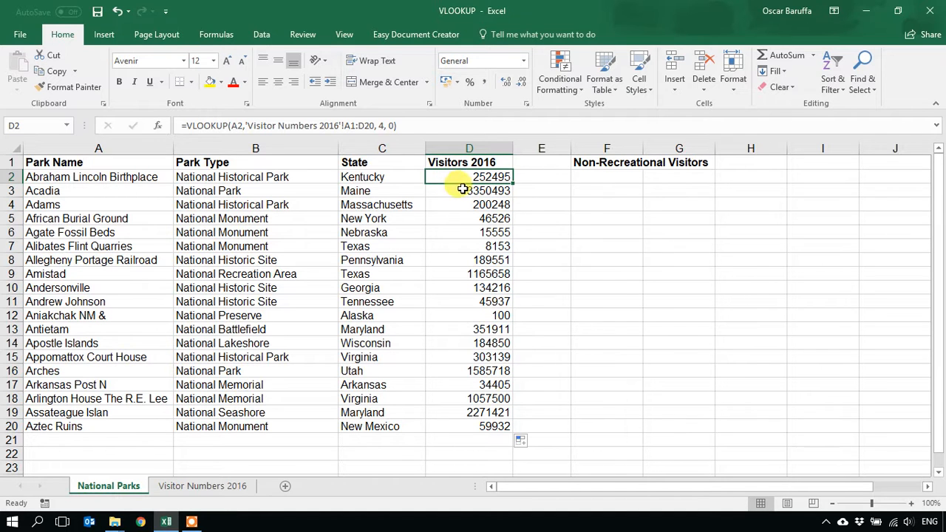
drag(344, 126, 369, 125)
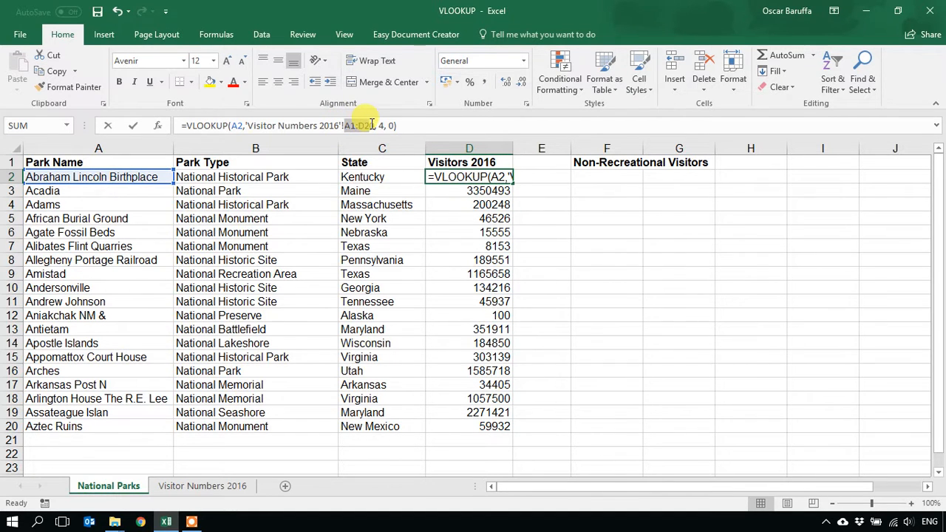
key(Escape)
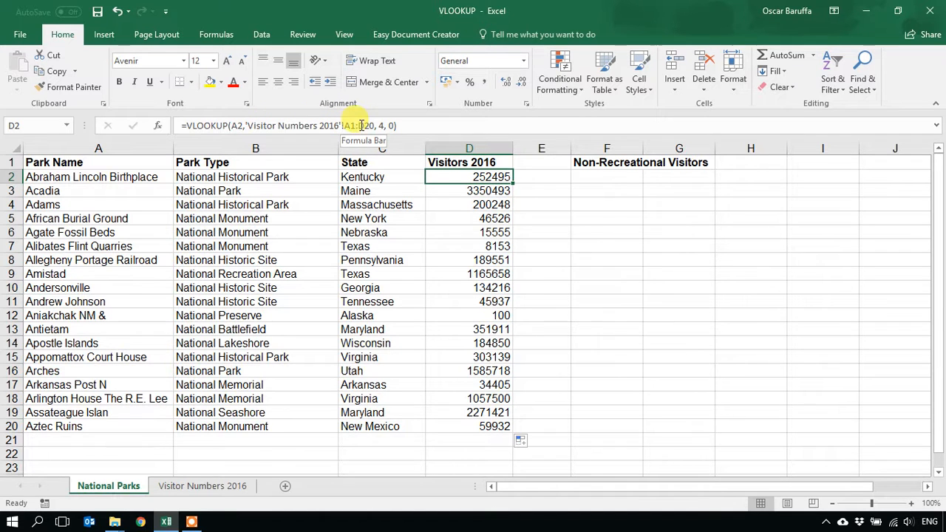
click(238, 485)
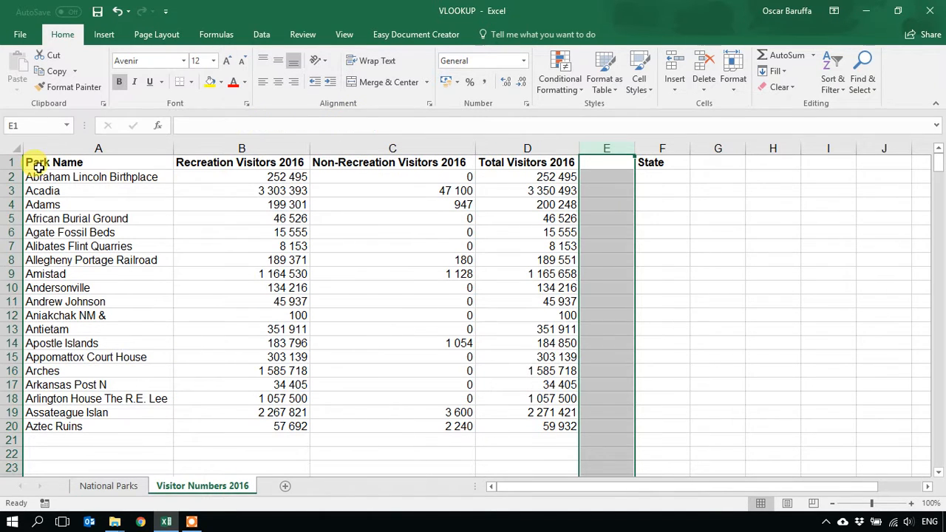
click(537, 426)
click(123, 487)
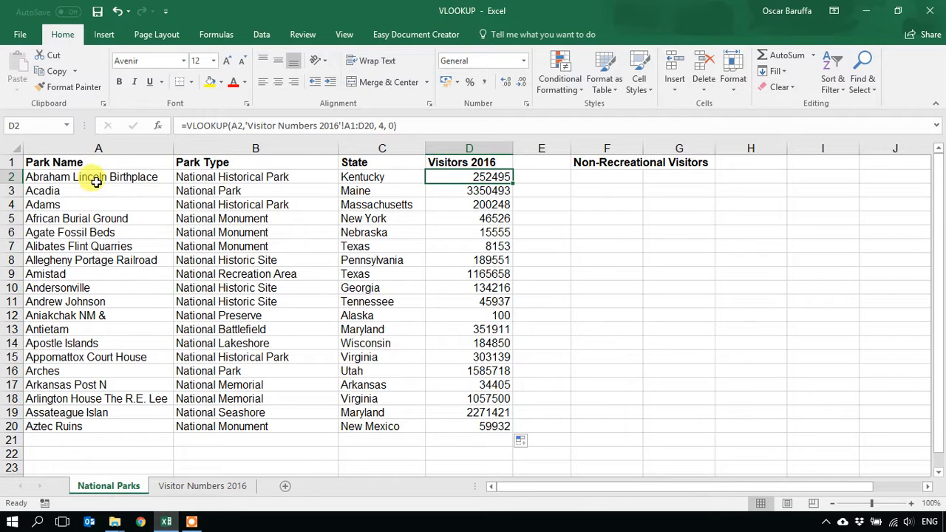
Inspect how the lookup value and table array differ between D2 and D20, checking D20's range on the Visitor Numbers 2016 sheet
click(241, 126)
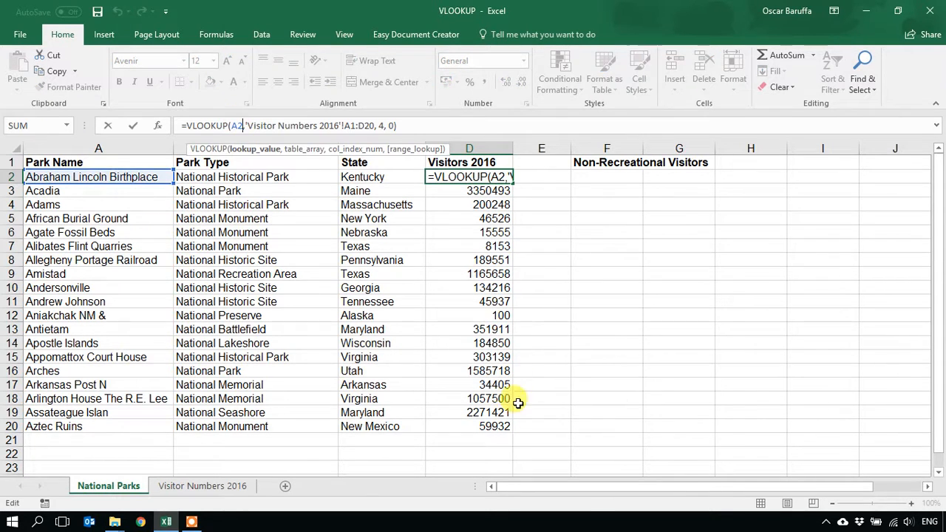
click(488, 427)
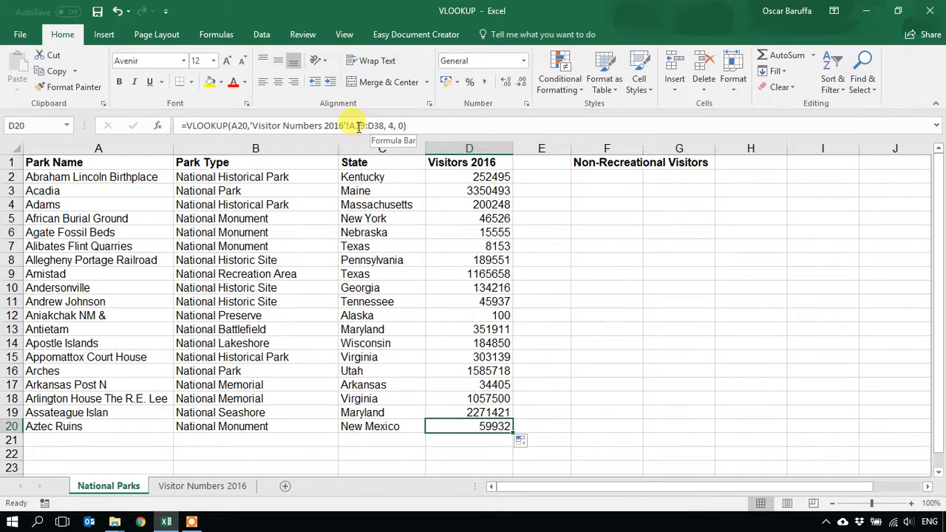
click(225, 485)
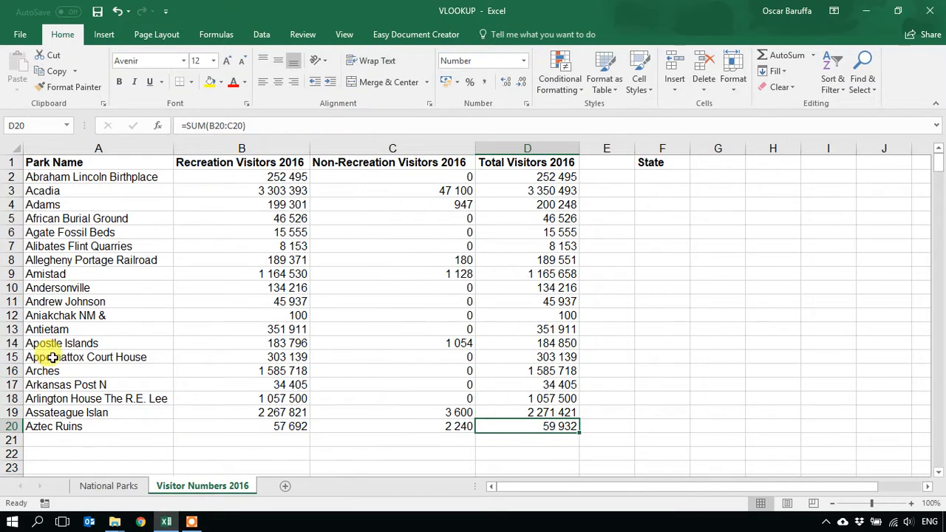
click(59, 409)
scroll(633, 397, down, 6)
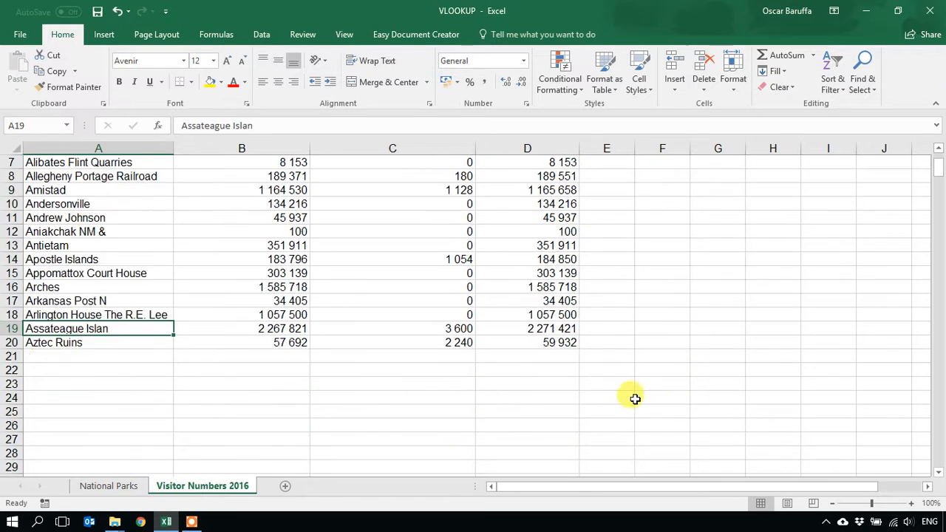
click(521, 443)
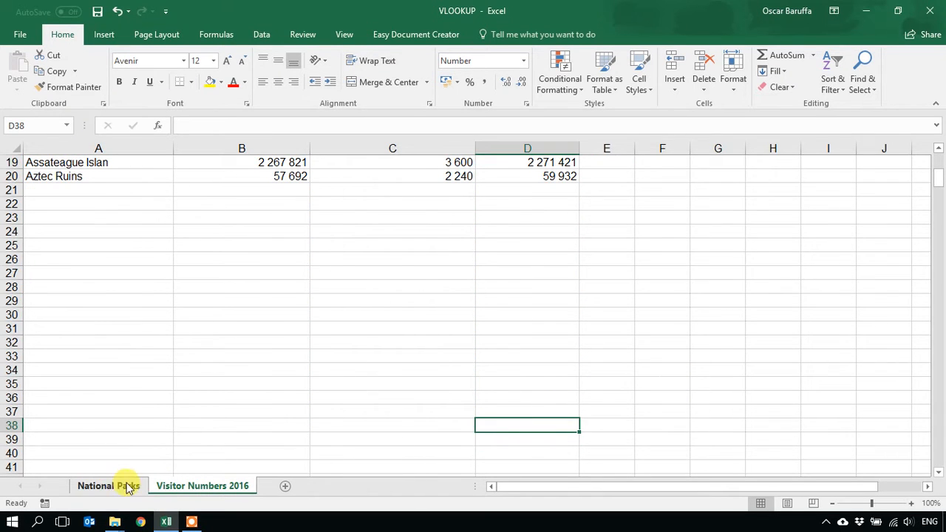
click(131, 487)
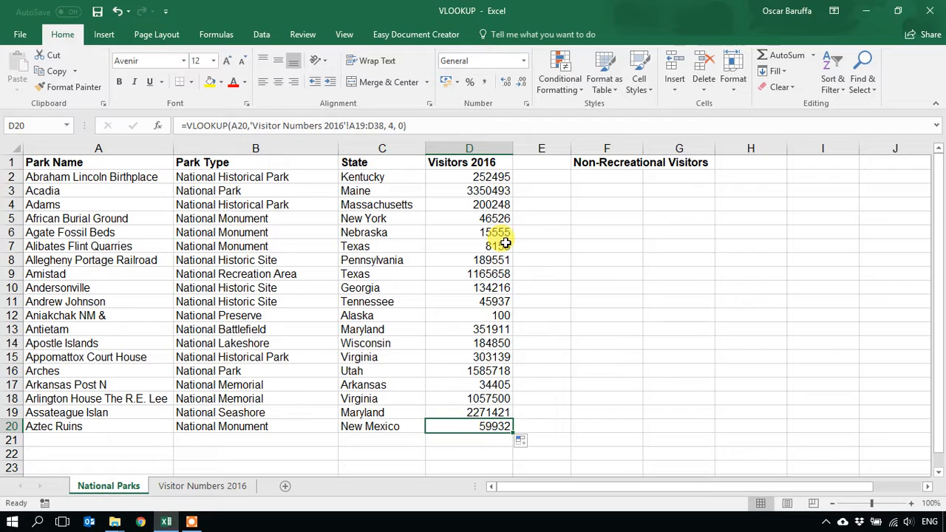
Make D2's table array absolute as $A$1:$D$20 and fill the corrected formula down to D20
click(459, 176)
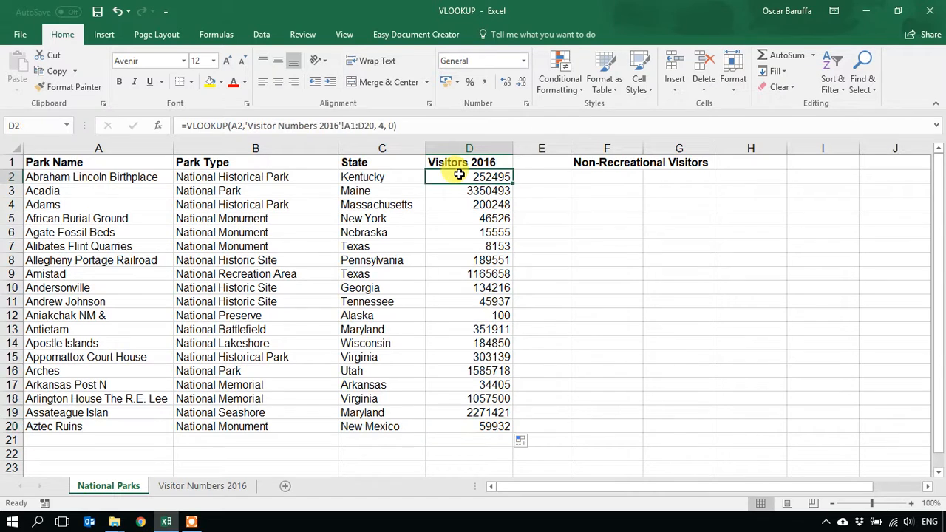
click(352, 125)
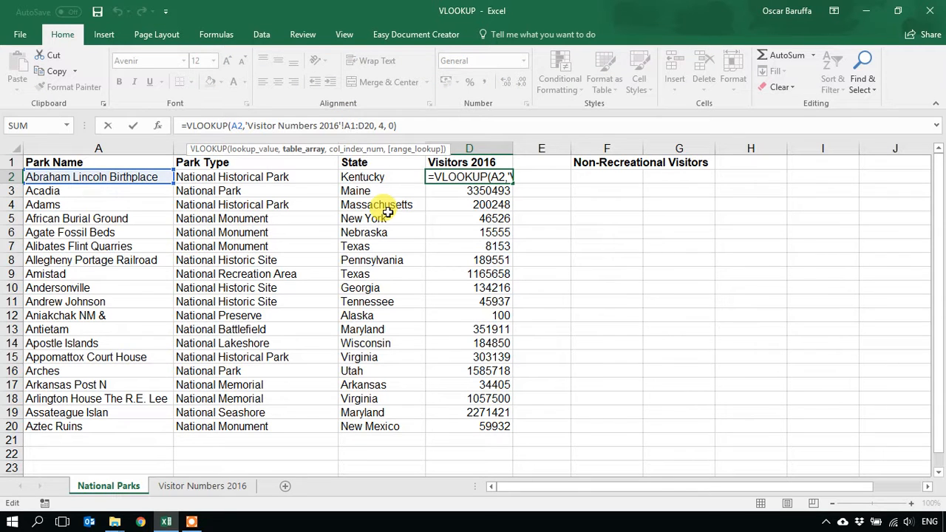
key(F4)
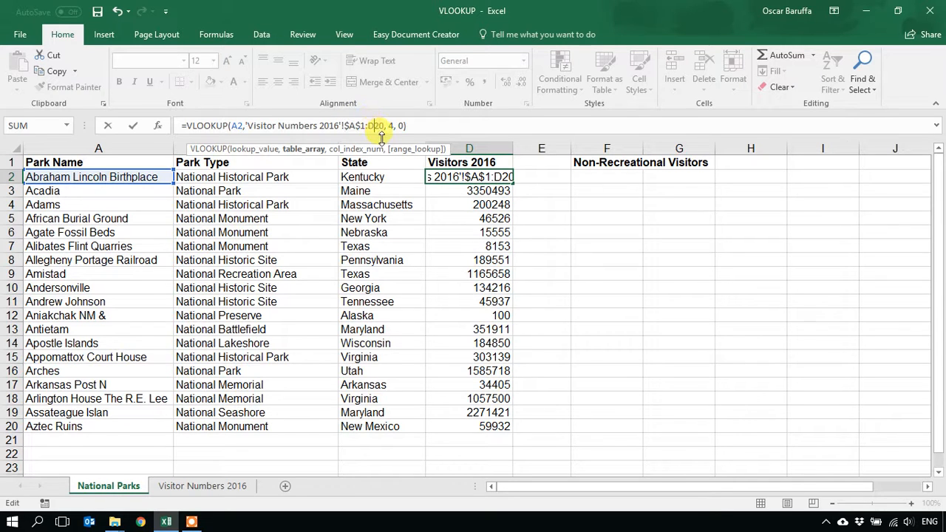
key(F4)
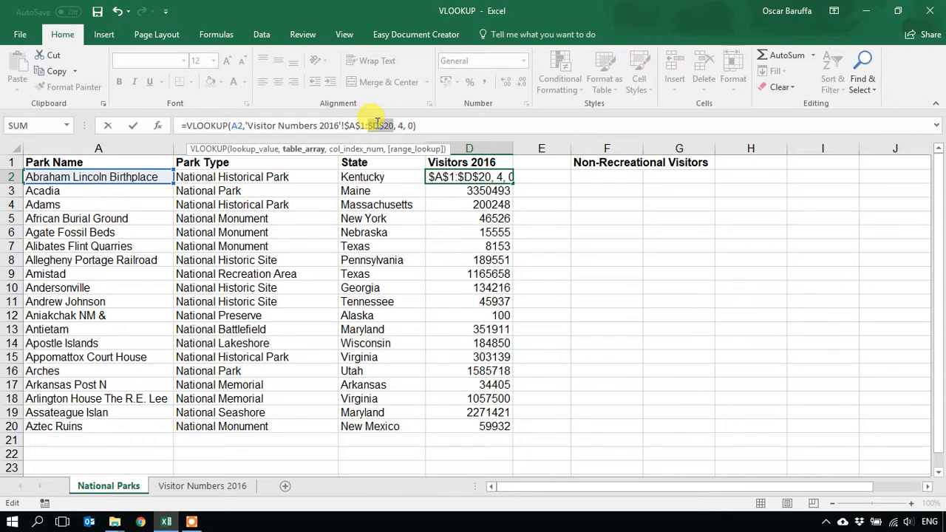
key(Return)
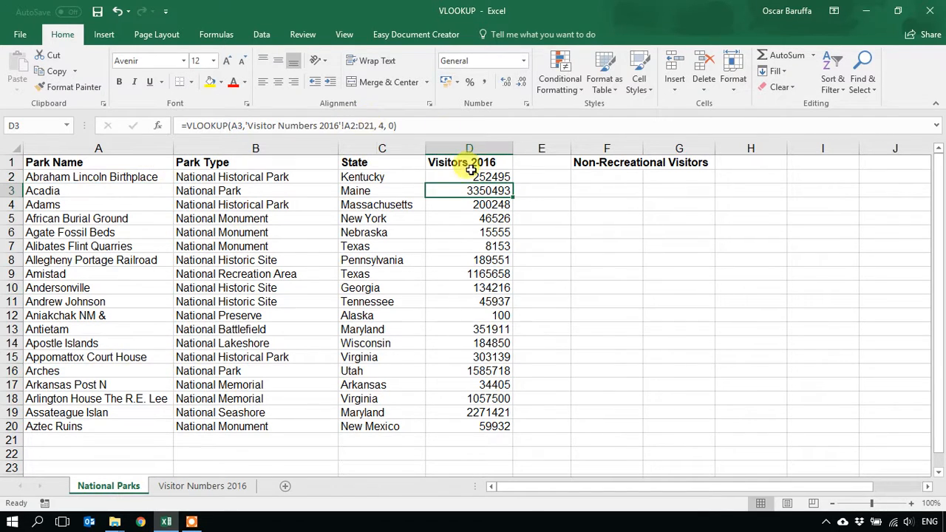
click(484, 178)
double_click(513, 183)
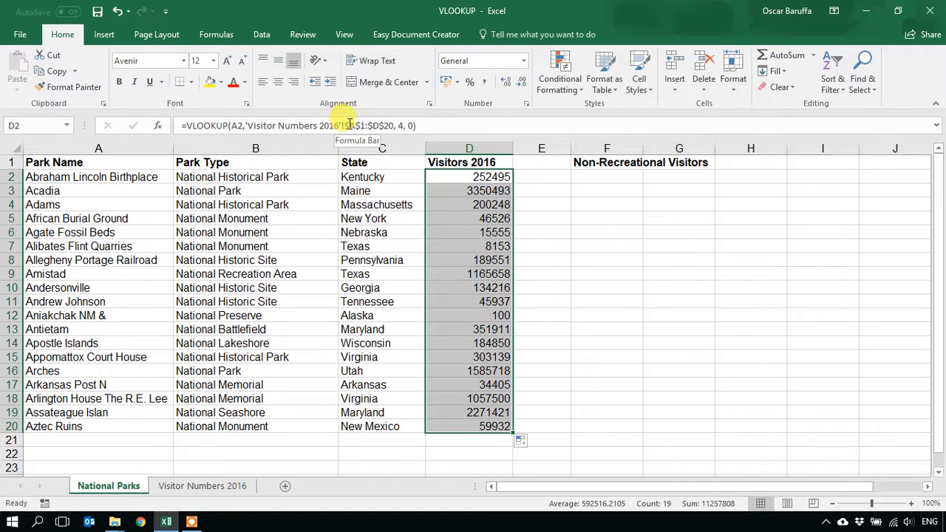
Check the table array in D20's refilled formula and compare it with the data on the Visitor Numbers 2016 sheet
click(470, 315)
click(481, 426)
click(345, 125)
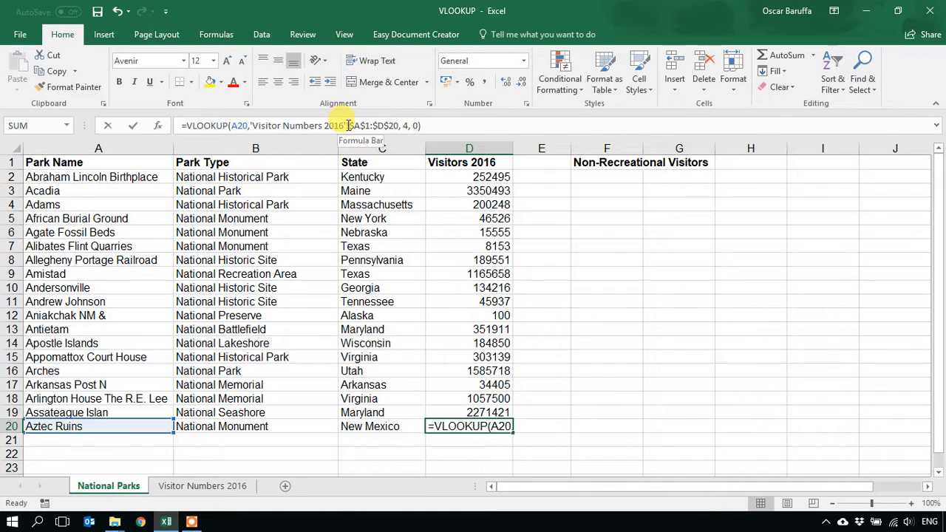
key(Escape)
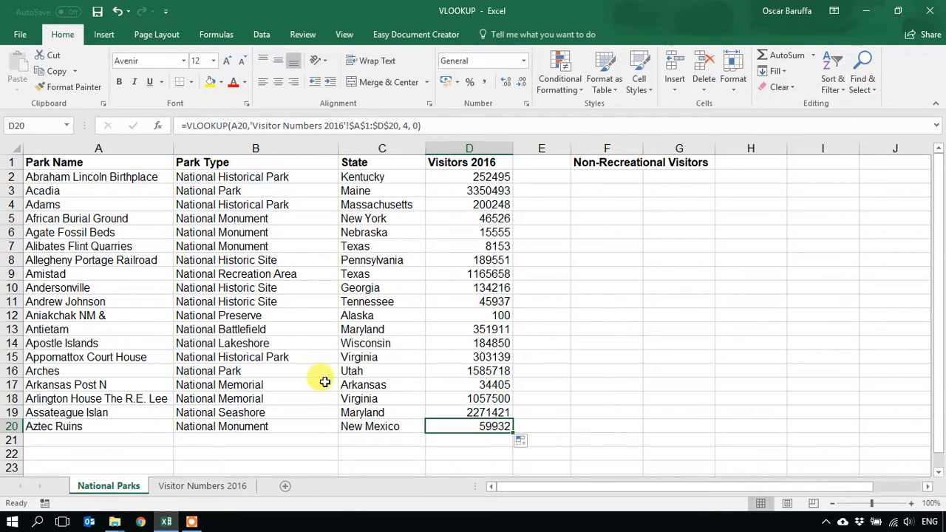
click(205, 488)
scroll(315, 286, up, 6)
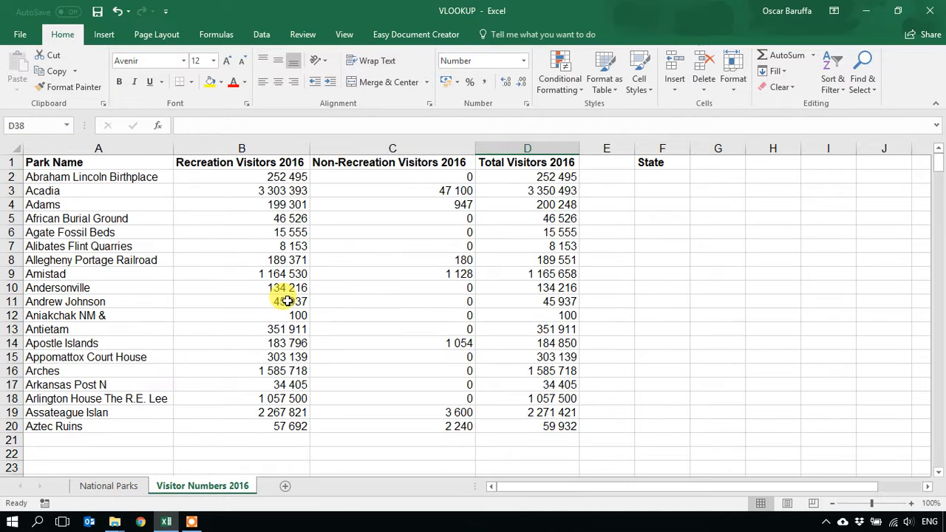
click(104, 488)
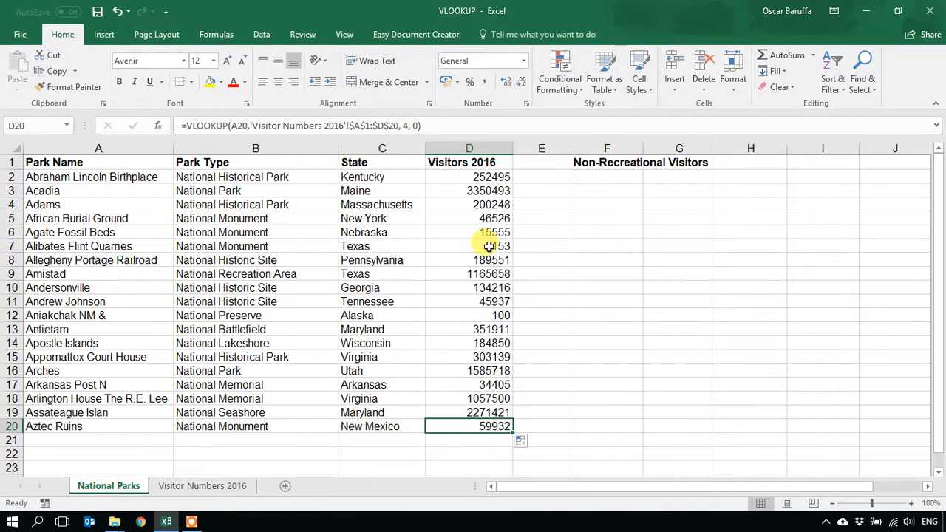
Review D2's fixed range and examine the rows above and below row 20 on the Visitor Numbers 2016 sheet
click(482, 180)
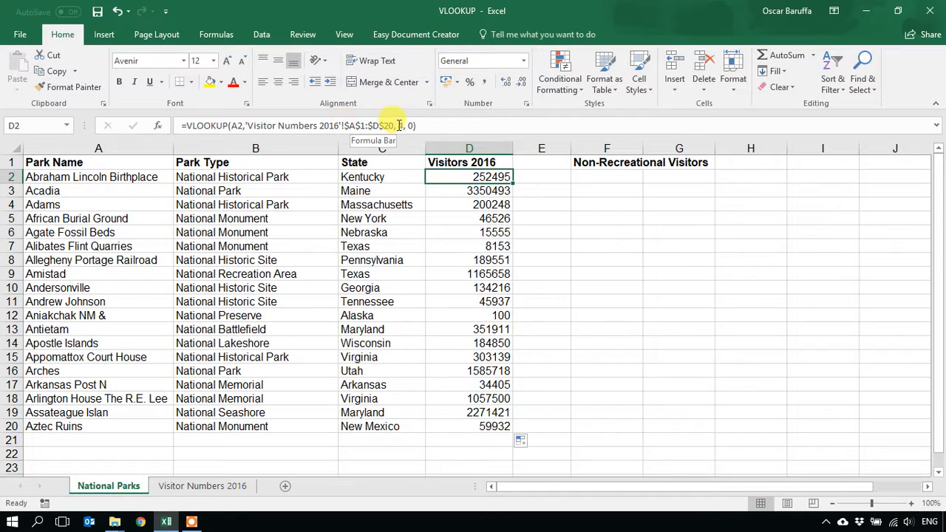
click(197, 489)
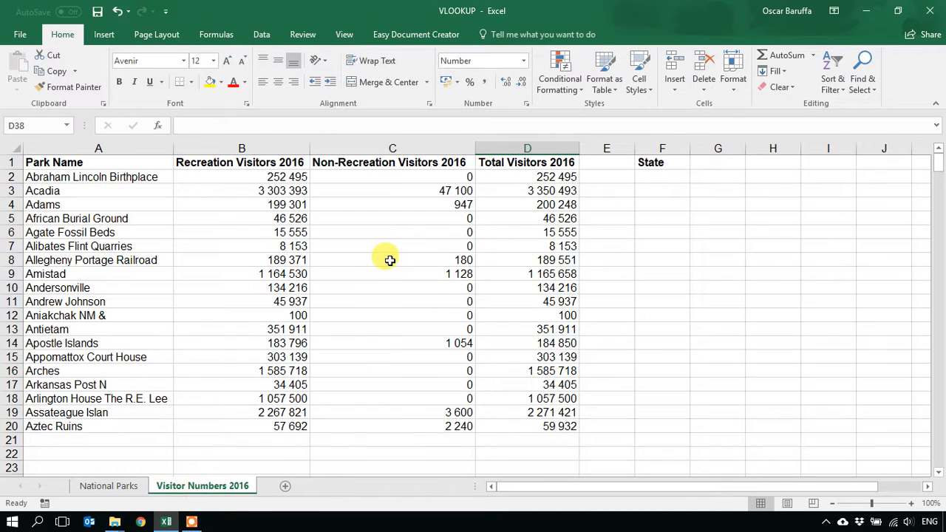
scroll(390, 260, down, 3)
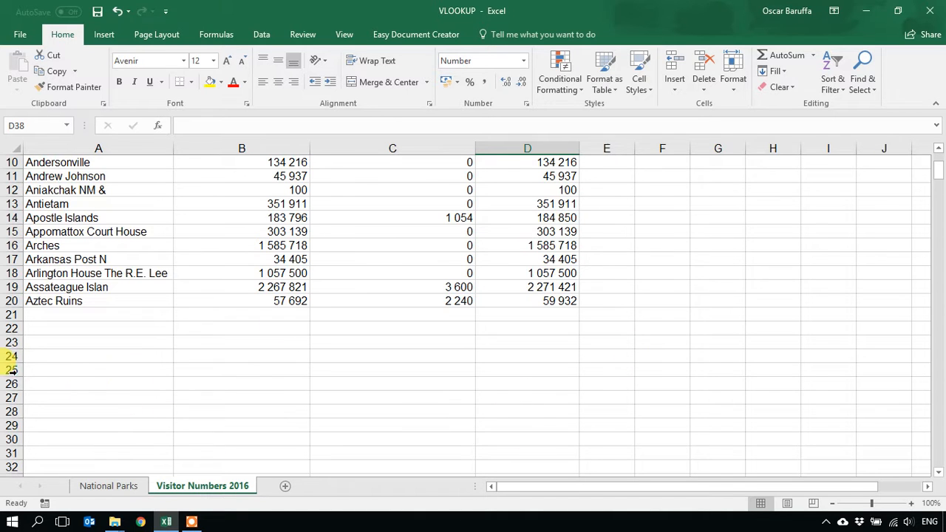
scroll(44, 388, down, 2)
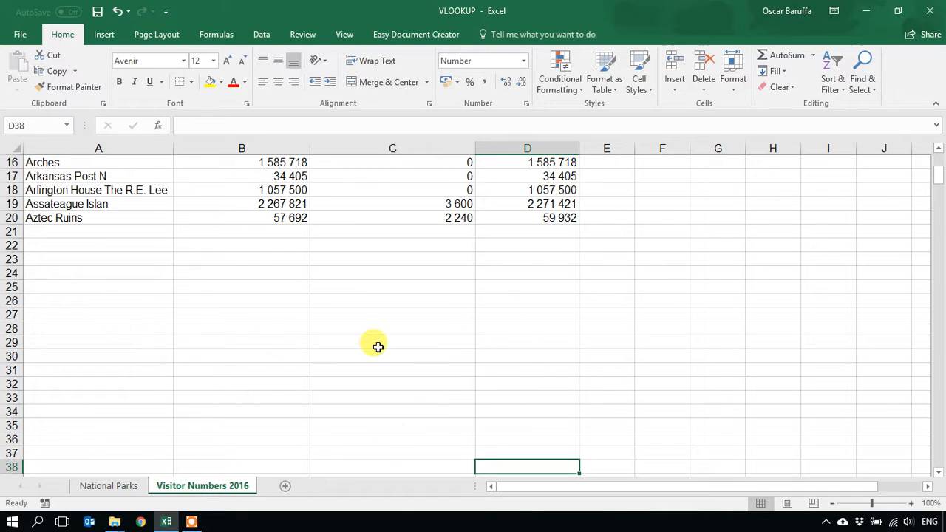
scroll(100, 203, up, 2)
scroll(101, 217, down, 5)
scroll(103, 262, up, 8)
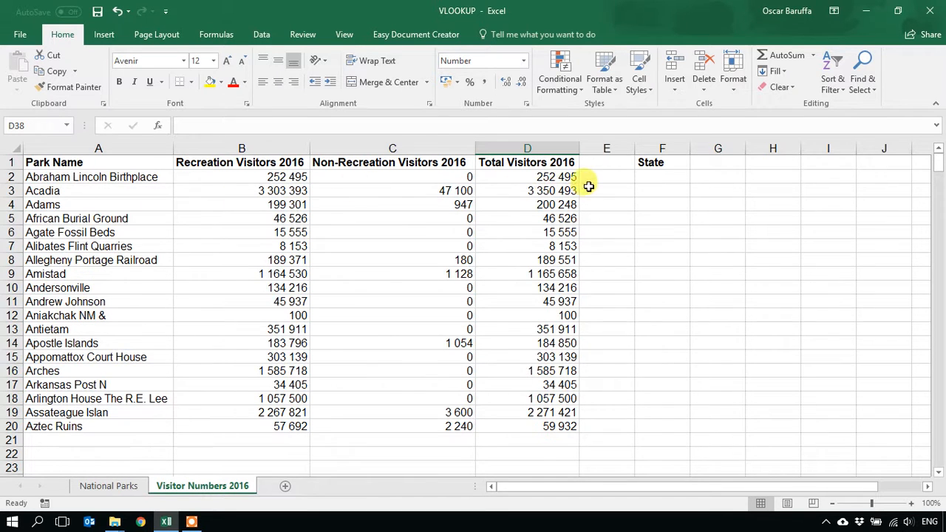
scroll(559, 195, down, 4)
scroll(535, 291, down, 1)
scroll(538, 289, up, 5)
click(107, 486)
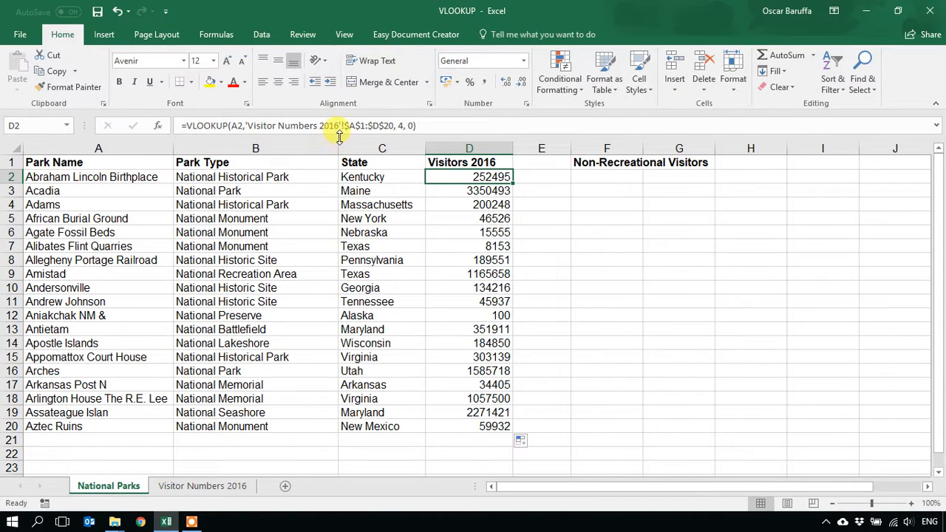
Replace the table array in D2's VLOOKUP with the entire columns A:D of the Visitor Numbers 2016 sheet
click(245, 125)
drag(246, 125, 384, 125)
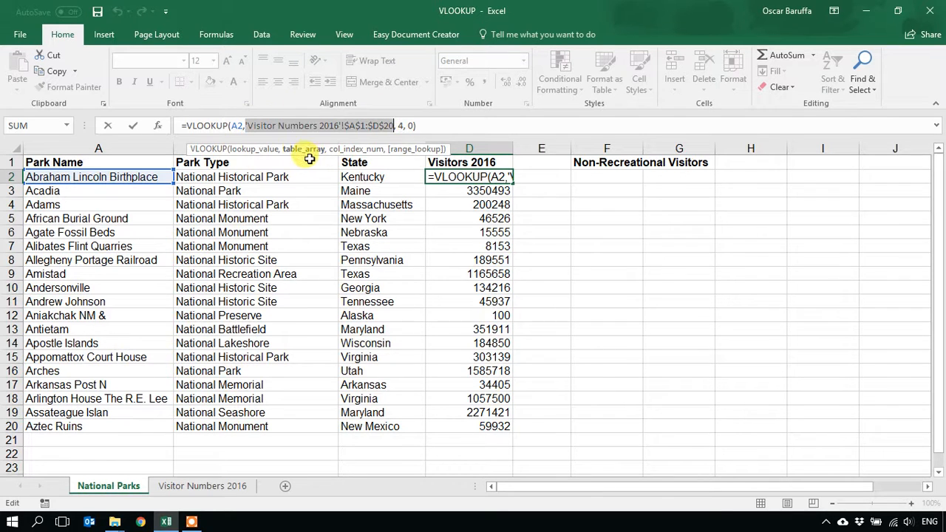
click(198, 488)
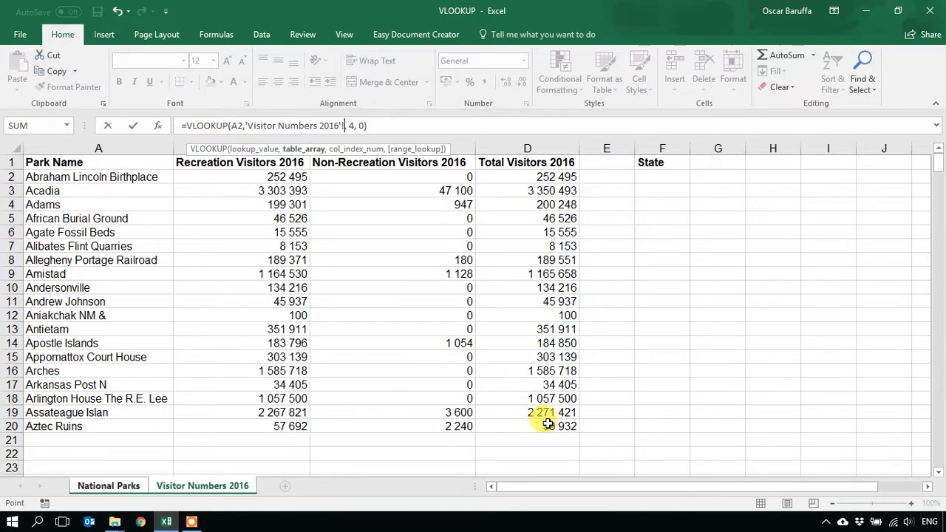
drag(134, 147, 201, 142)
drag(329, 143, 510, 143)
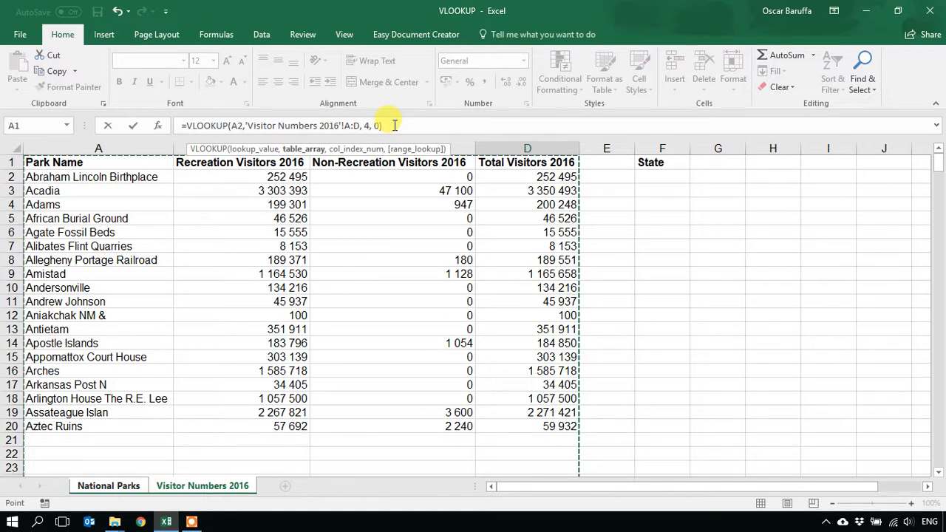
key(Return)
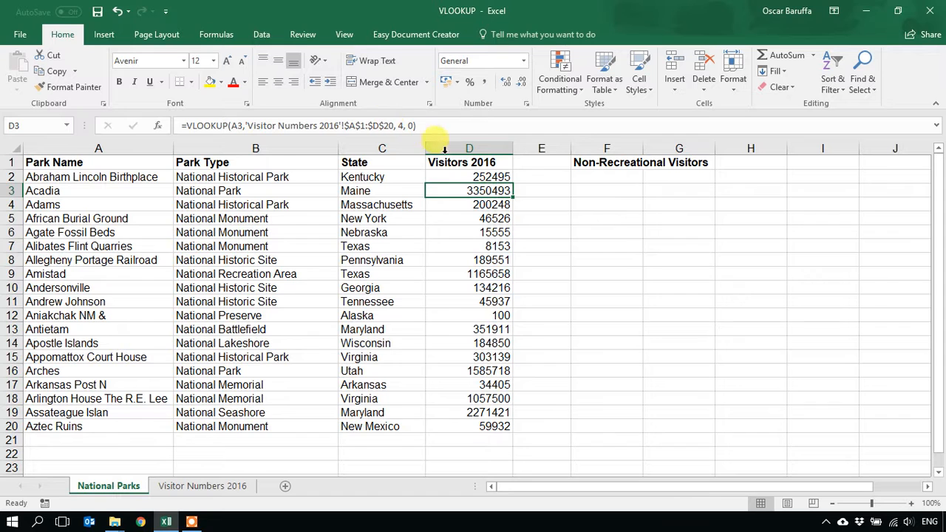
Fill D2's whole-column VLOOKUP formula down the Visitors 2016 column to D20
click(475, 178)
double_click(511, 182)
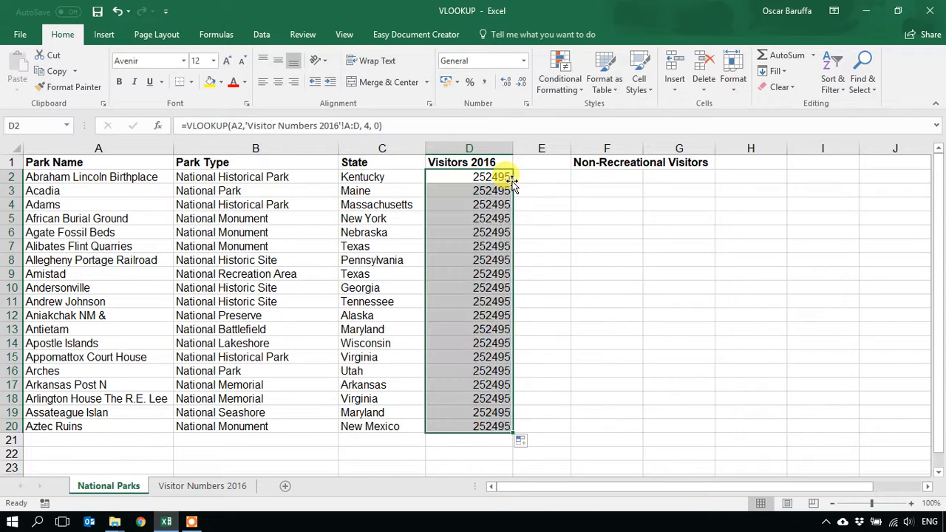
click(490, 274)
click(478, 177)
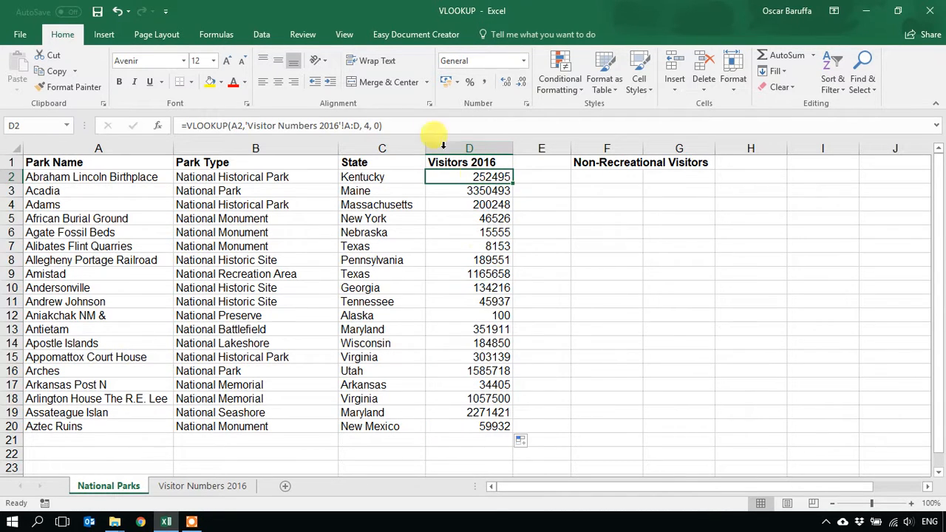
click(211, 487)
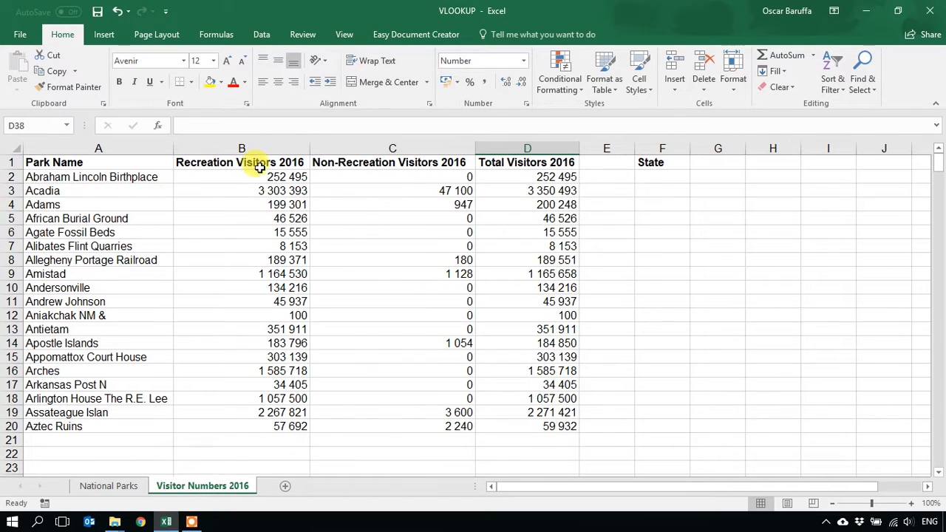
click(103, 488)
click(318, 126)
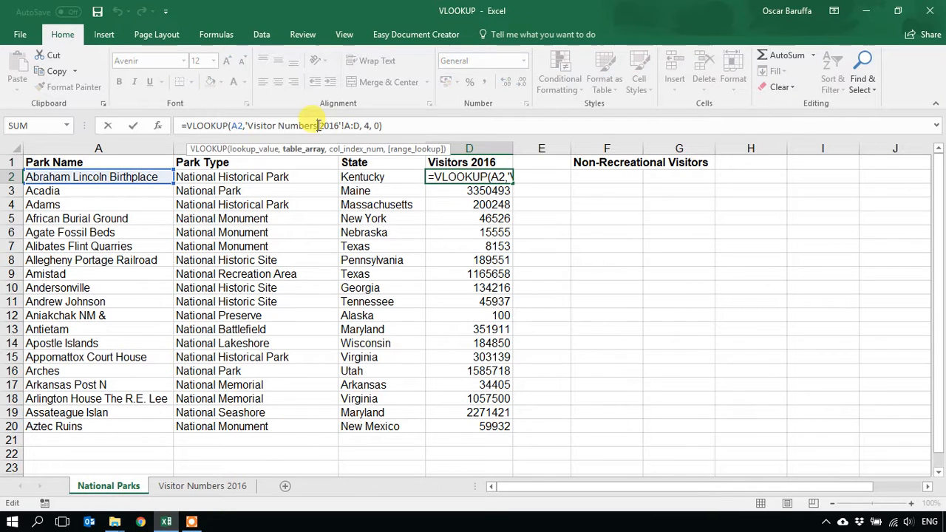
click(211, 490)
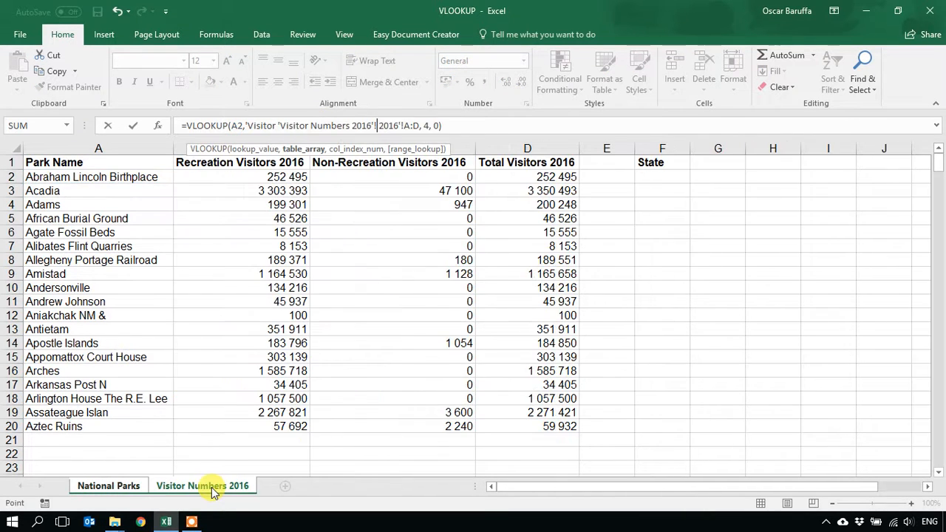
drag(96, 149, 542, 140)
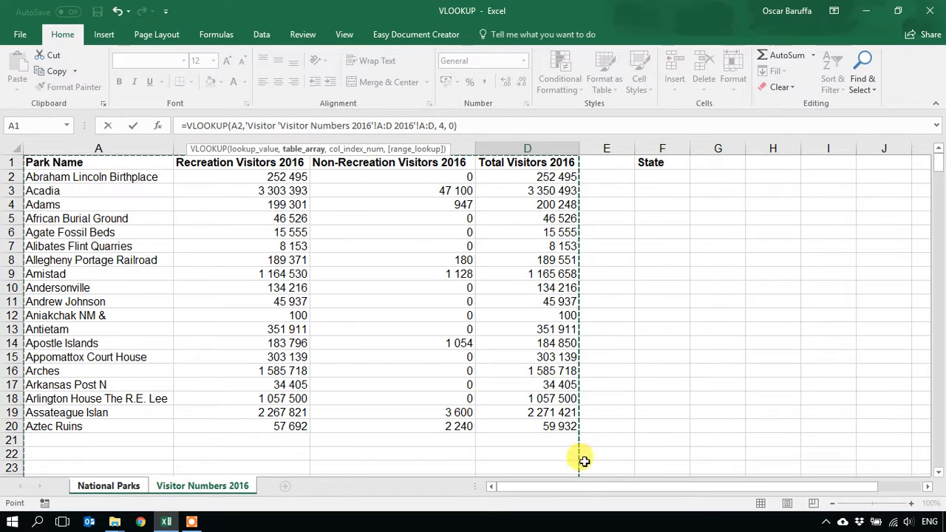
key(Return)
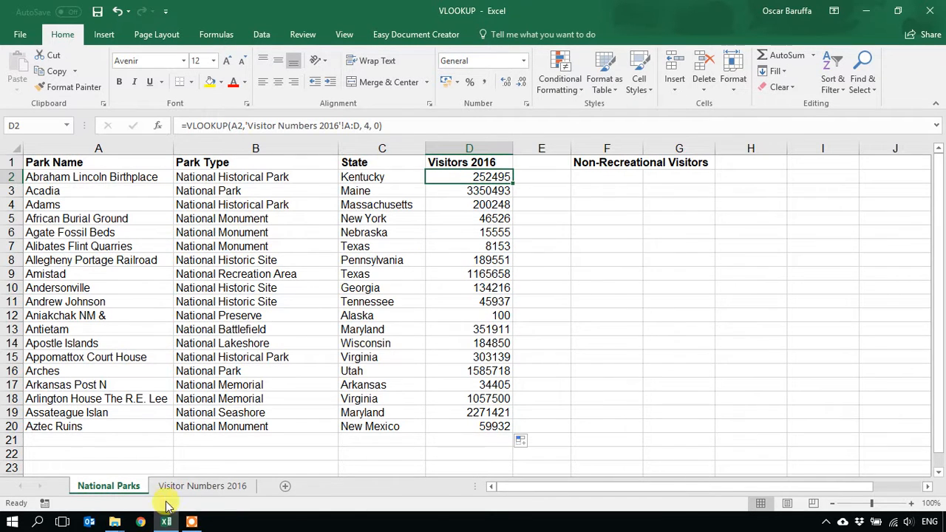
Review the Visitor Numbers 2016 data, the formula in D9 and the park names in A2:A20 on the National Parks sheet
click(204, 486)
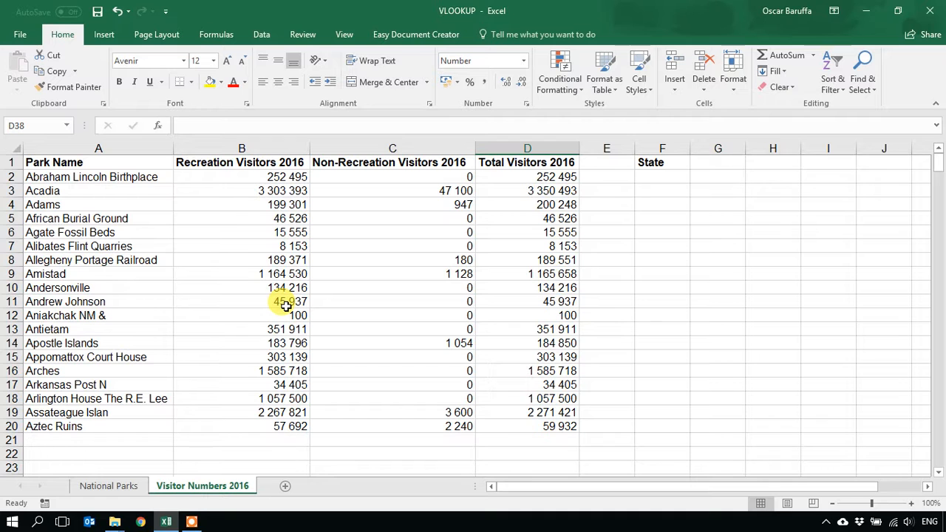
click(133, 487)
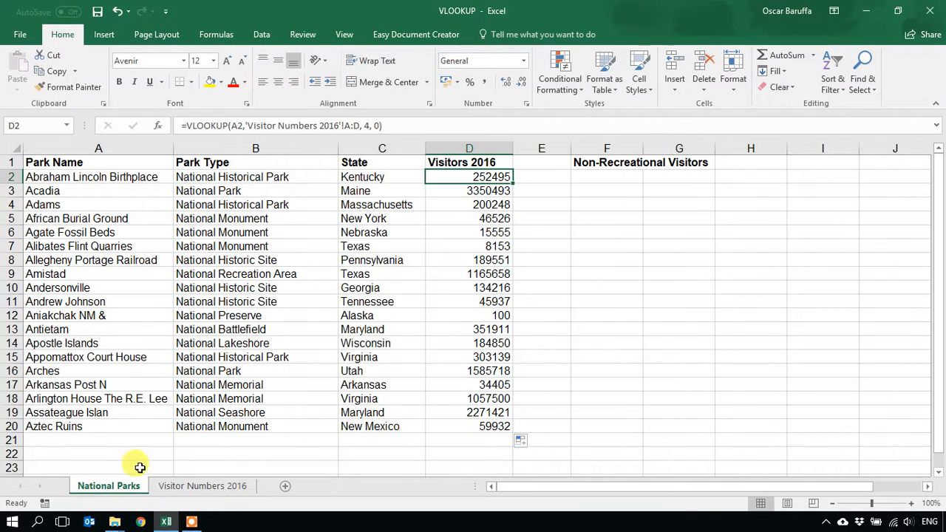
click(466, 275)
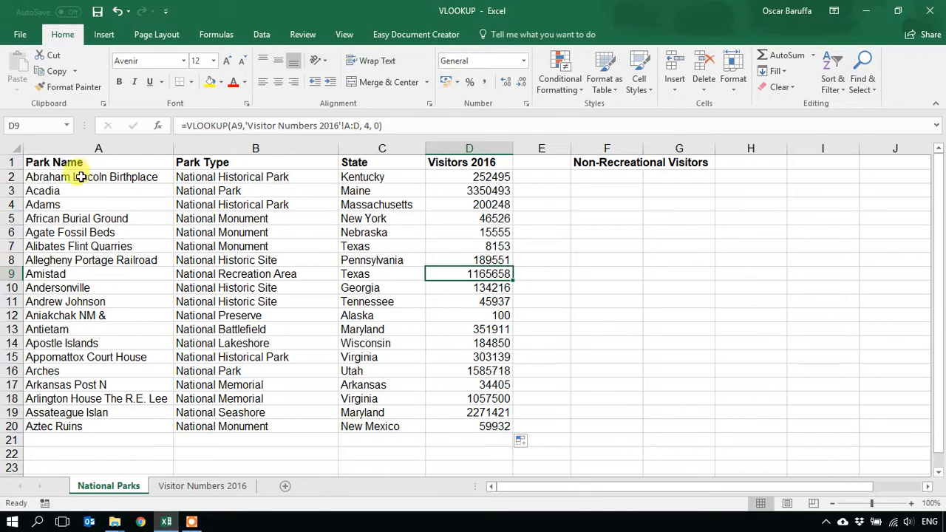
drag(141, 179, 141, 425)
click(132, 315)
click(121, 220)
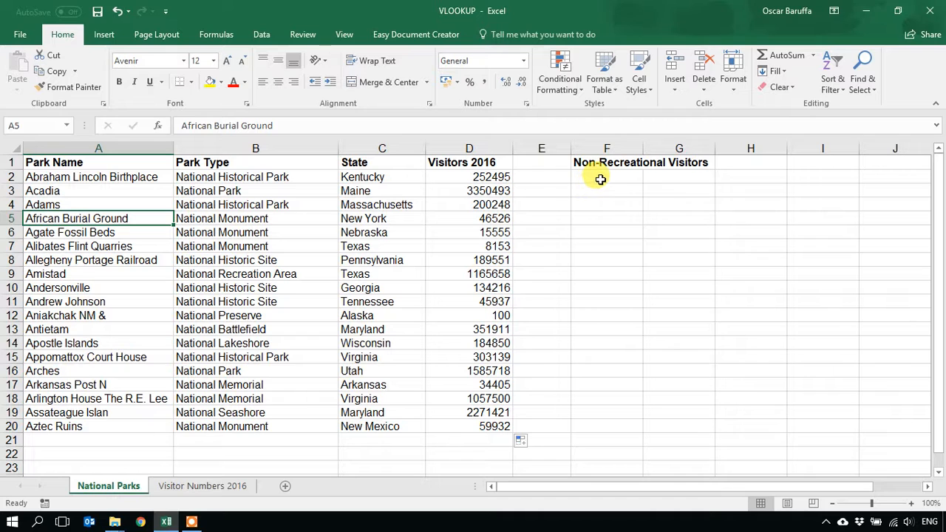
Examine the empty Non-Recreational Visitors column, its source column on Visitor Numbers 2016, and that sheet's empty State column
click(601, 179)
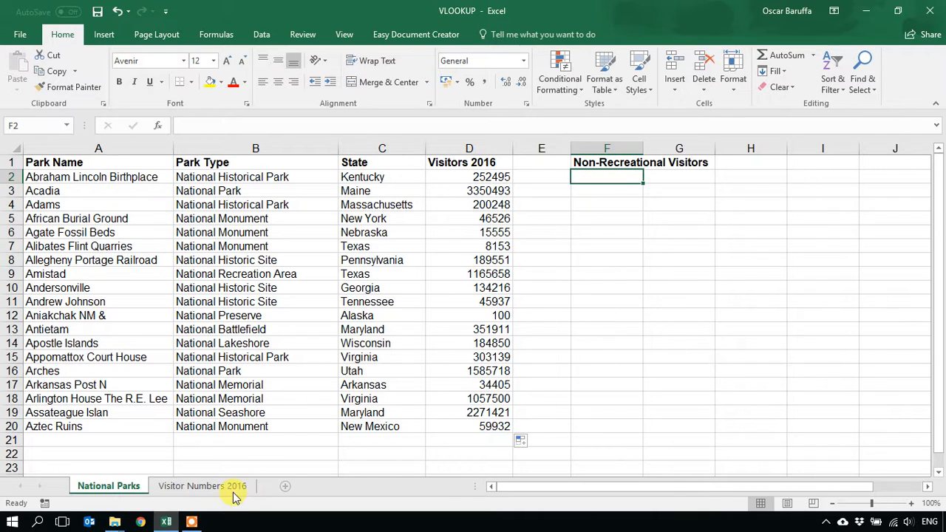
click(187, 487)
click(364, 244)
click(505, 146)
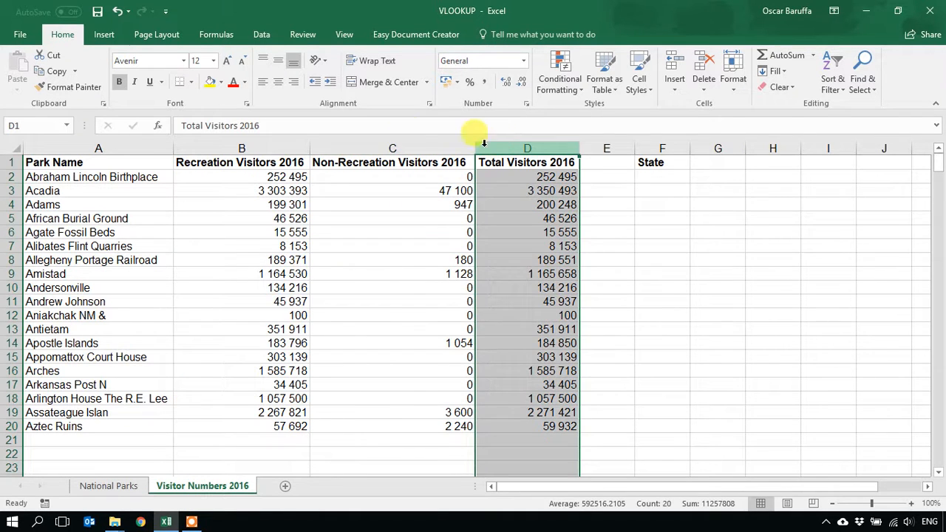
click(394, 145)
click(405, 230)
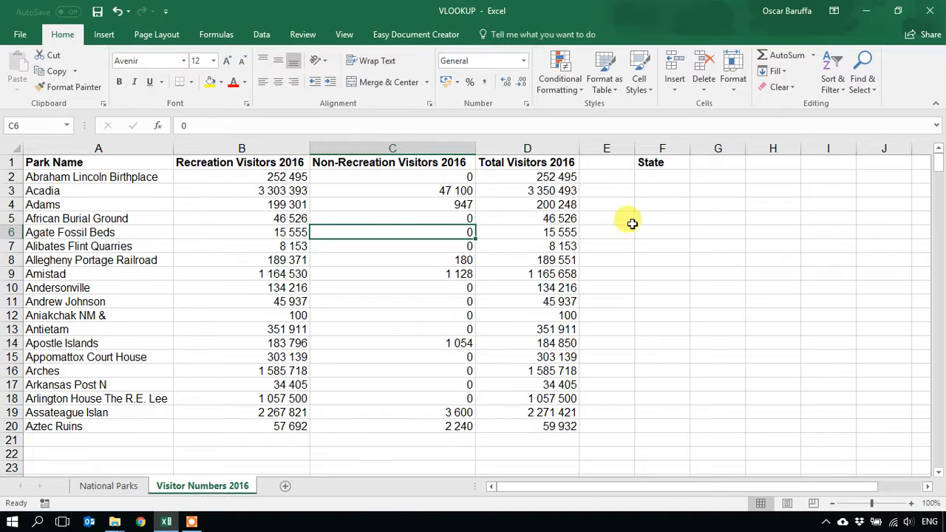
click(658, 177)
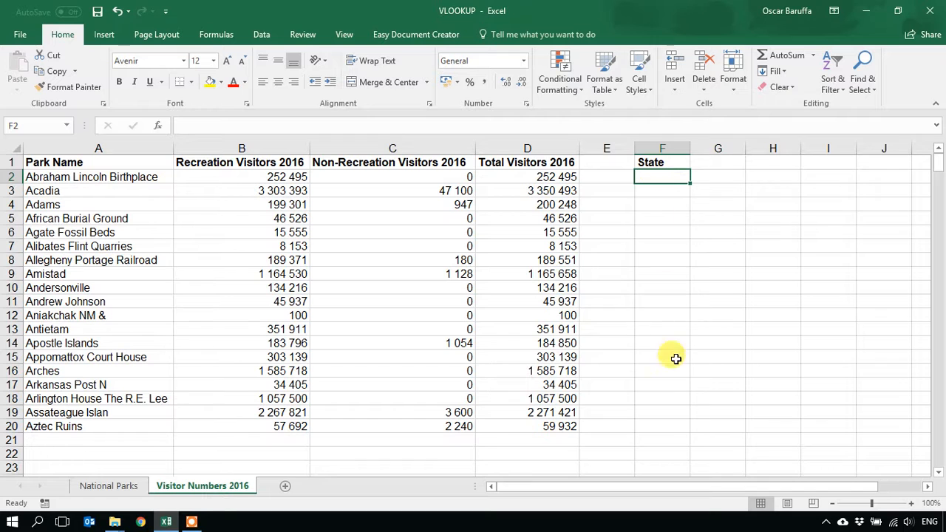
click(111, 488)
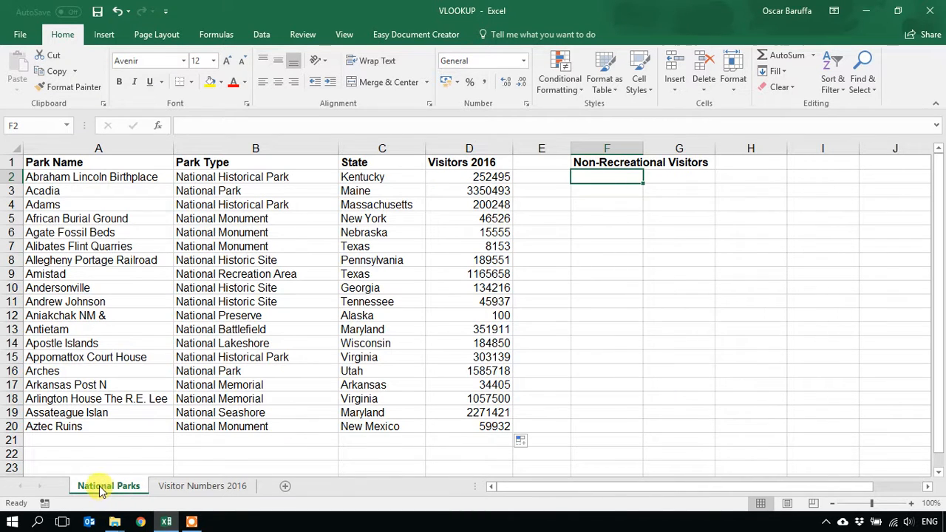